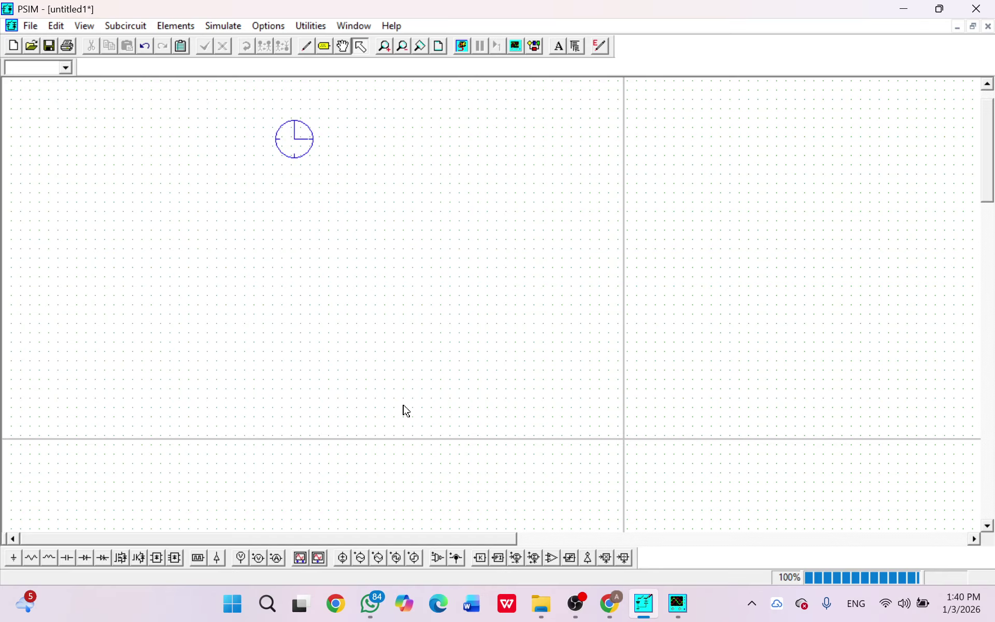
# Step: Place a 3-ph Sine voltage source below the time source
pyautogui.click(190, 27)
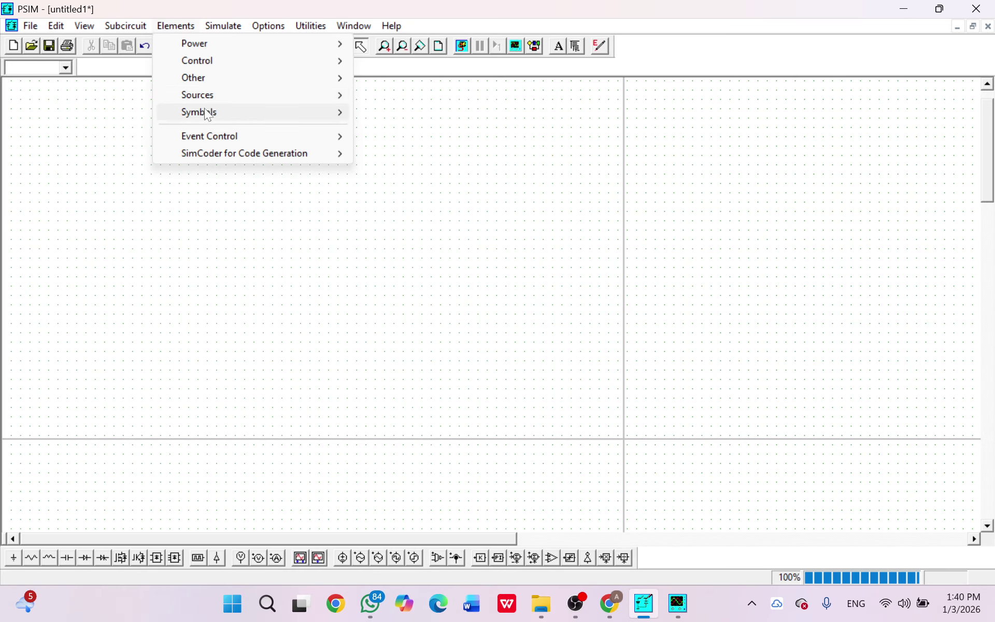
pyautogui.moveTo(334, 94)
pyautogui.moveTo(378, 98)
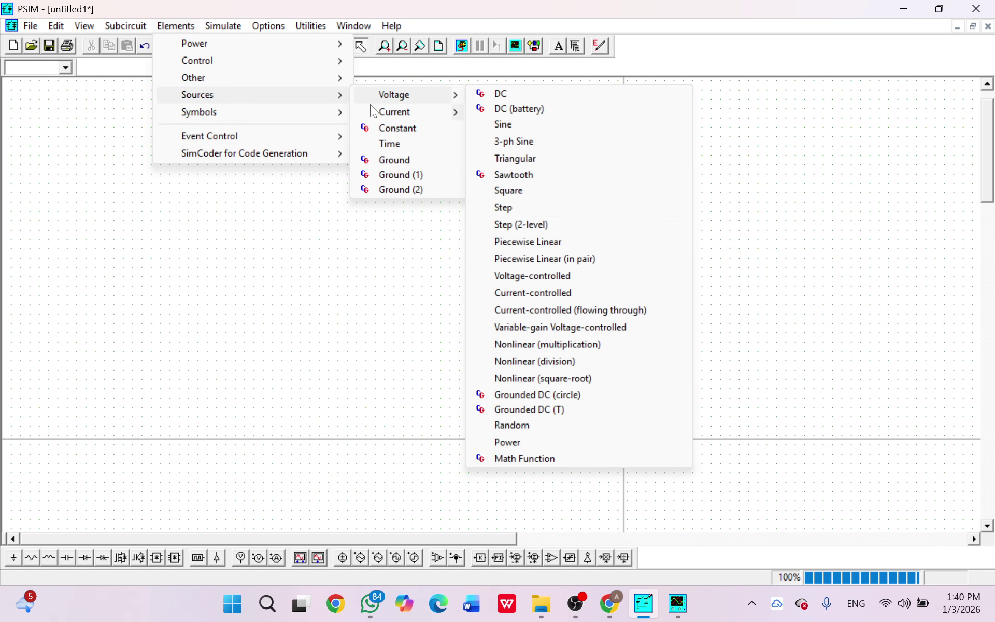
pyautogui.click(518, 144)
pyautogui.click(279, 267)
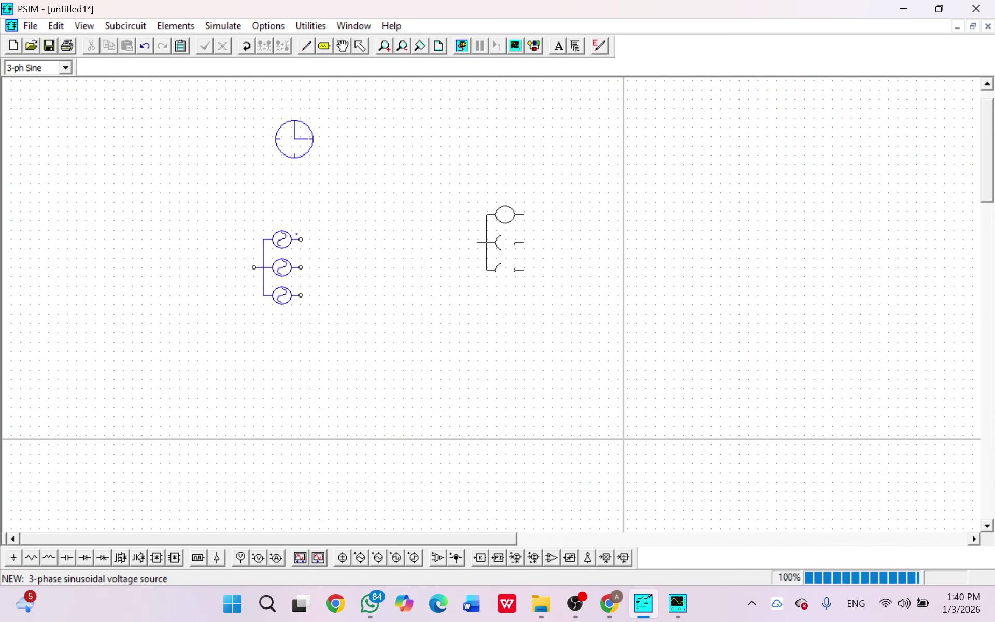
# Step: Place six vertical thyristors in two rows of three and a vertical resistor beside them as the load
pyautogui.click(103, 558)
pyautogui.rightClick(414, 262)
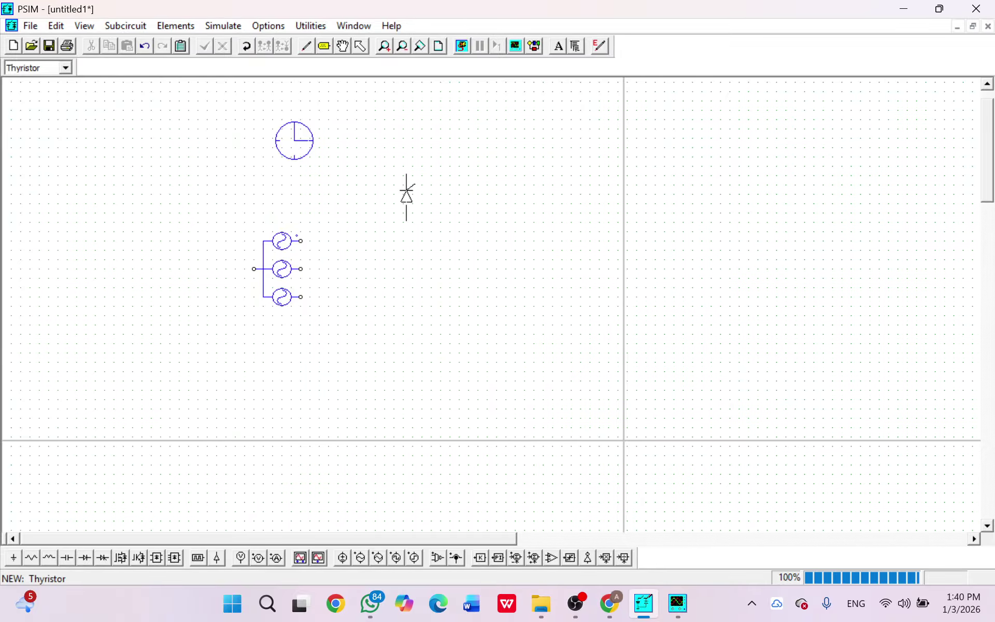
pyautogui.click(404, 199)
pyautogui.click(469, 198)
pyautogui.click(534, 199)
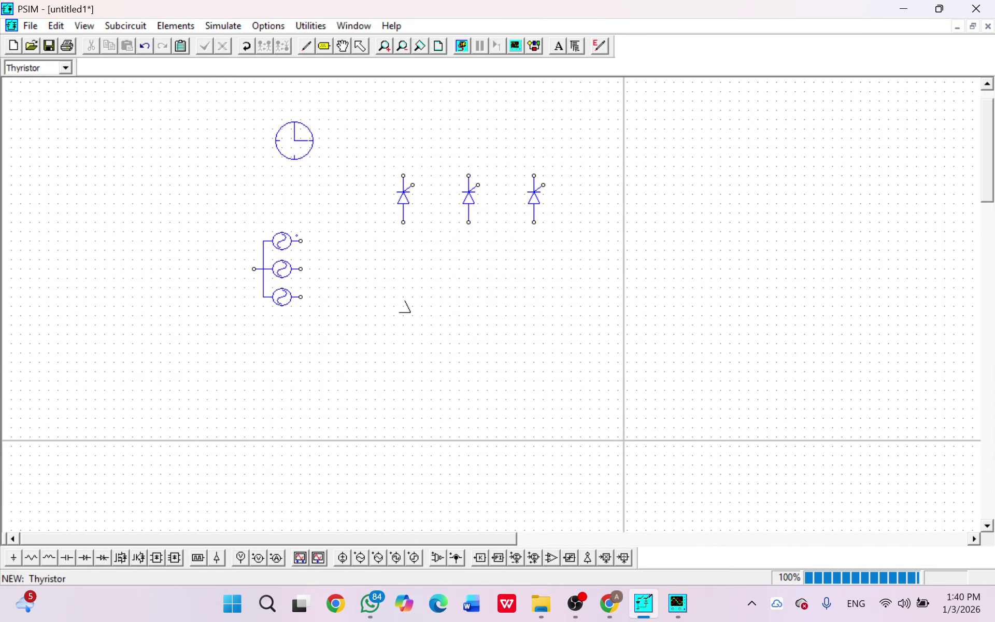
pyautogui.click(404, 338)
pyautogui.click(468, 338)
pyautogui.click(534, 337)
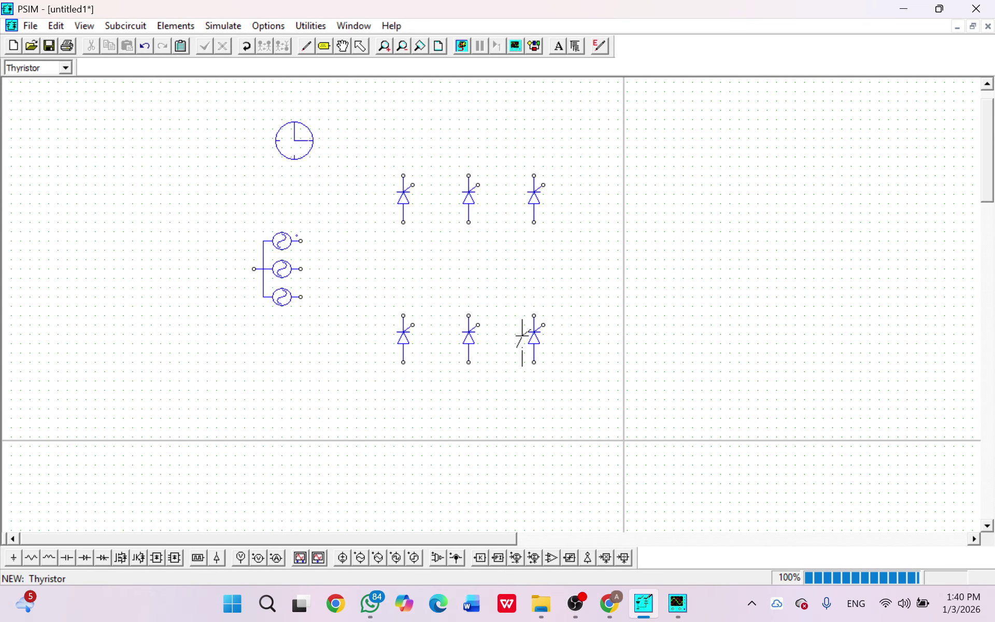
pyautogui.click(31, 558)
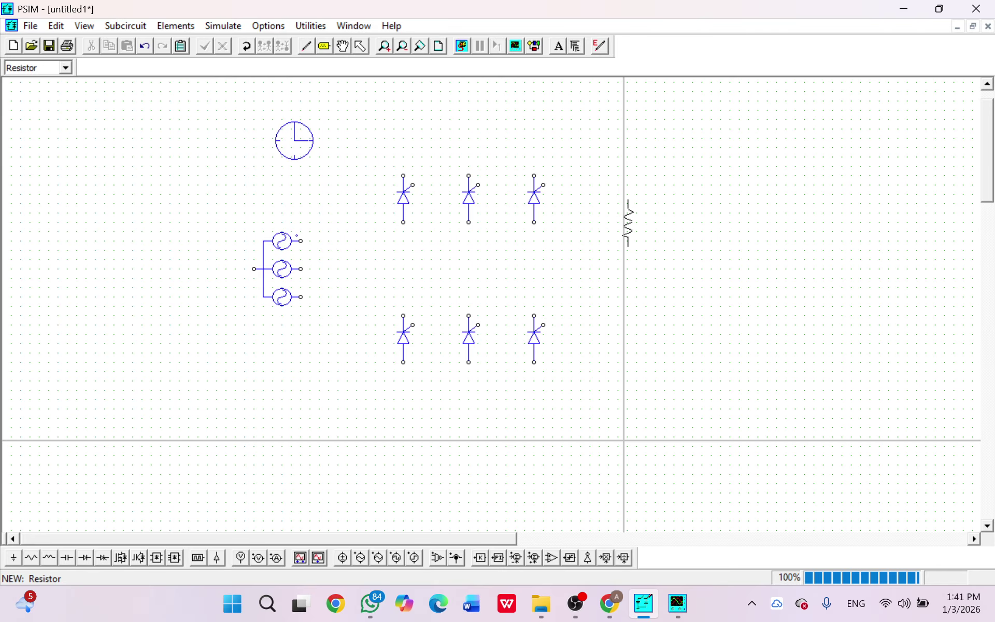
pyautogui.click(614, 267)
# Step: Place a gating block, rotated so its output faces up, beside each of the six thyristors
pyautogui.click(197, 558)
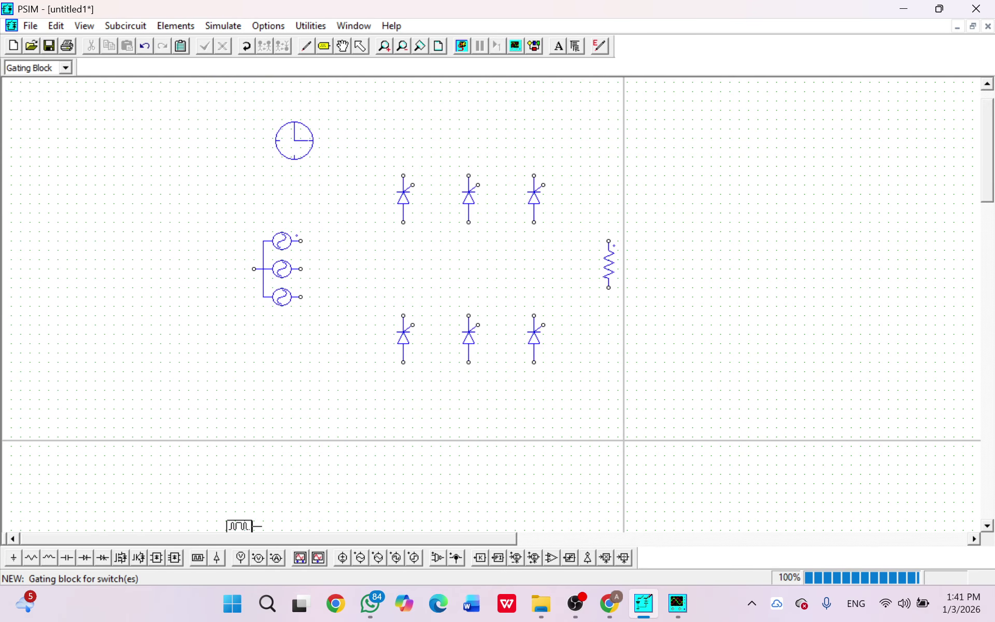
pyautogui.scroll(-1, 437, 205)
pyautogui.rightClick(435, 203)
pyautogui.rightClick(431, 200)
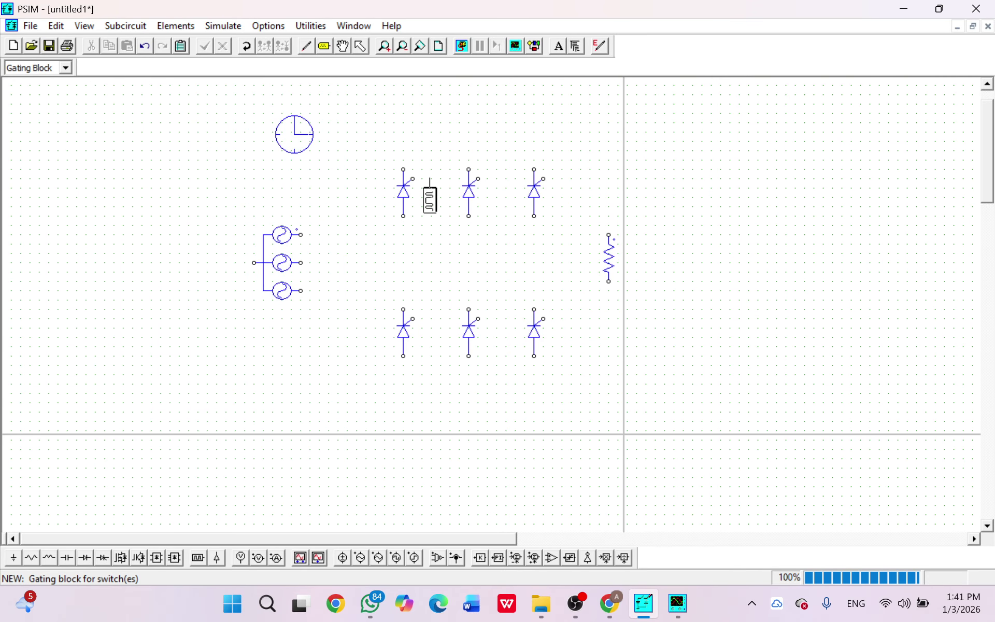
pyautogui.click(423, 197)
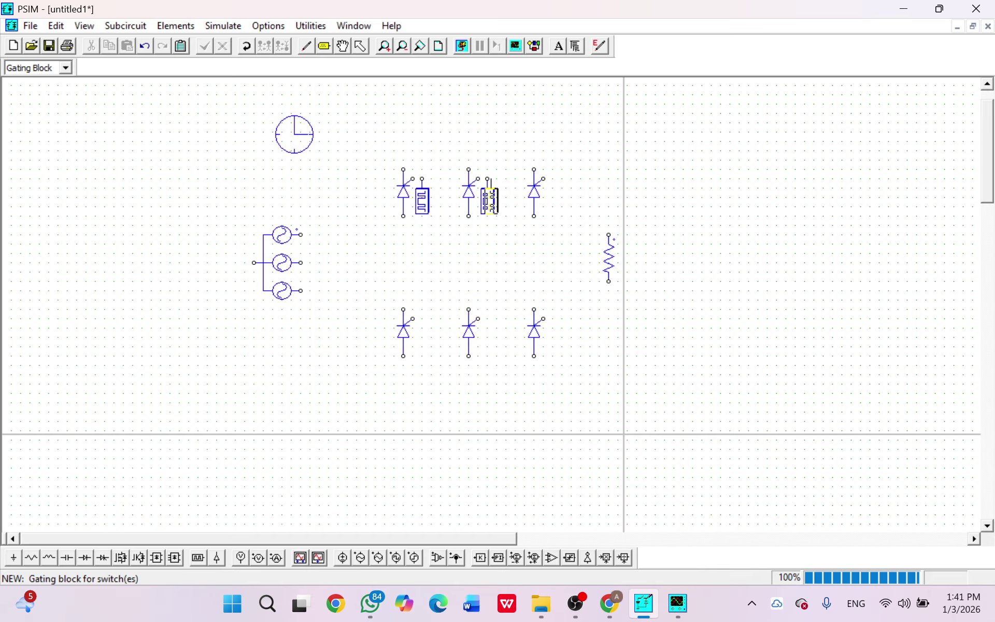
pyautogui.click(487, 197)
pyautogui.click(554, 197)
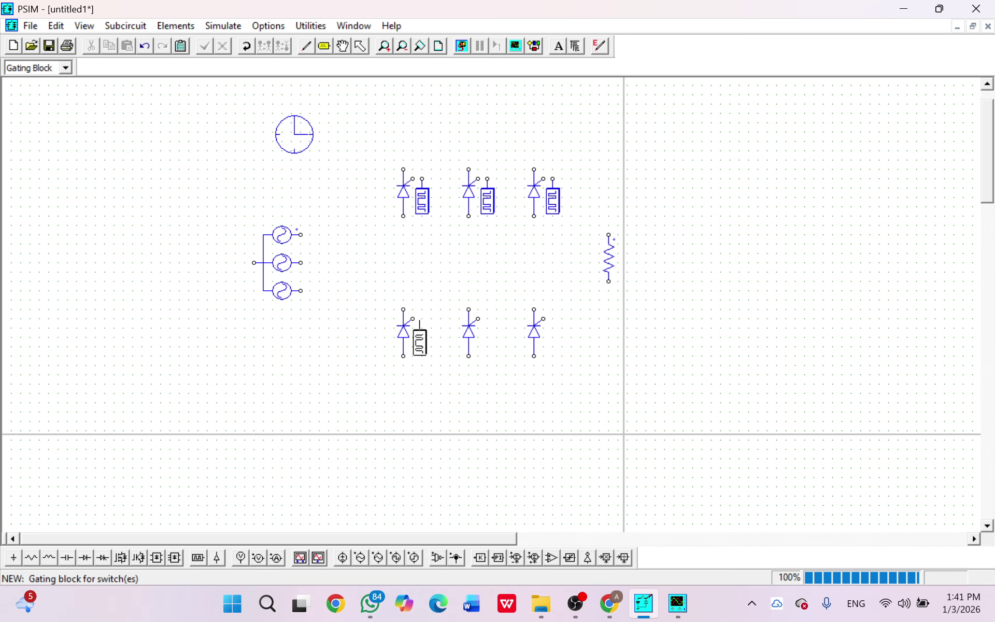
pyautogui.click(422, 339)
pyautogui.click(487, 340)
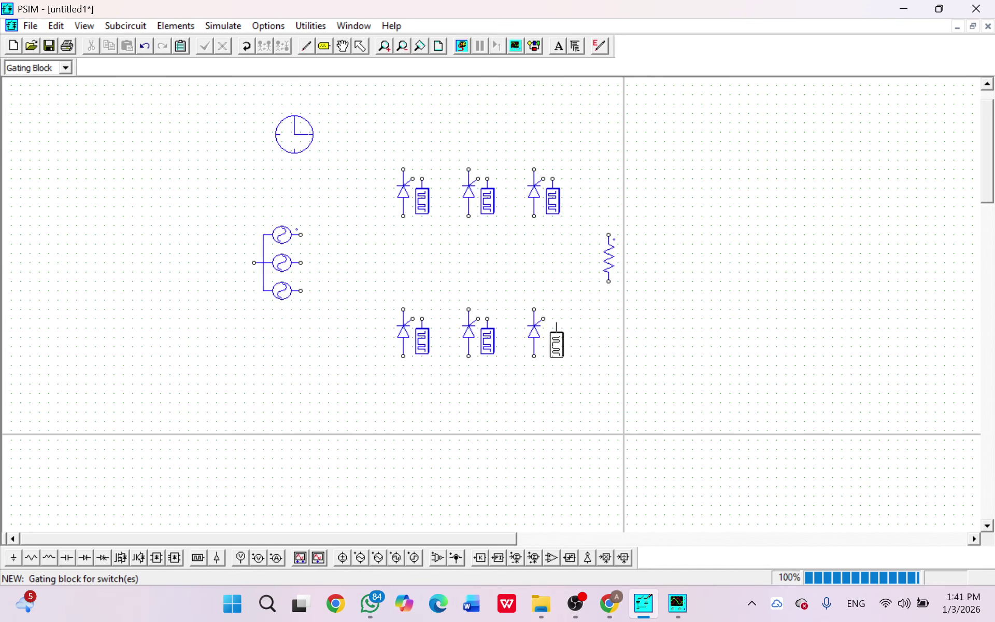
pyautogui.click(553, 339)
# Step: Place a vertical two-node voltage probe beside the load resistor
pyautogui.click(240, 557)
pyautogui.rightClick(636, 261)
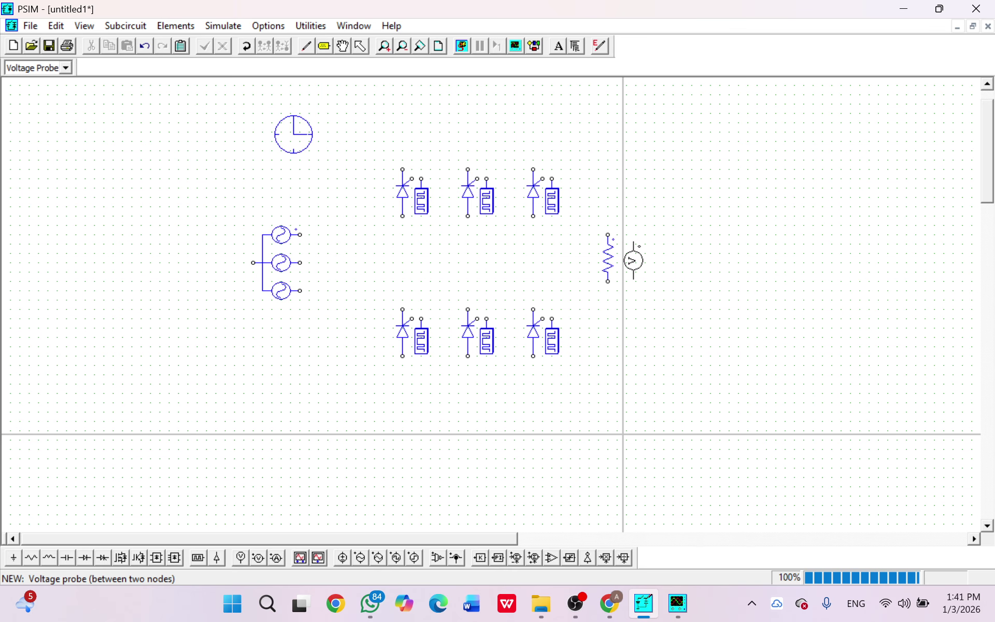
pyautogui.click(635, 263)
# Step: Wire the six thyristors into a three-leg bridge and connect its upper and lower rails across the load resistor
pyautogui.click(311, 46)
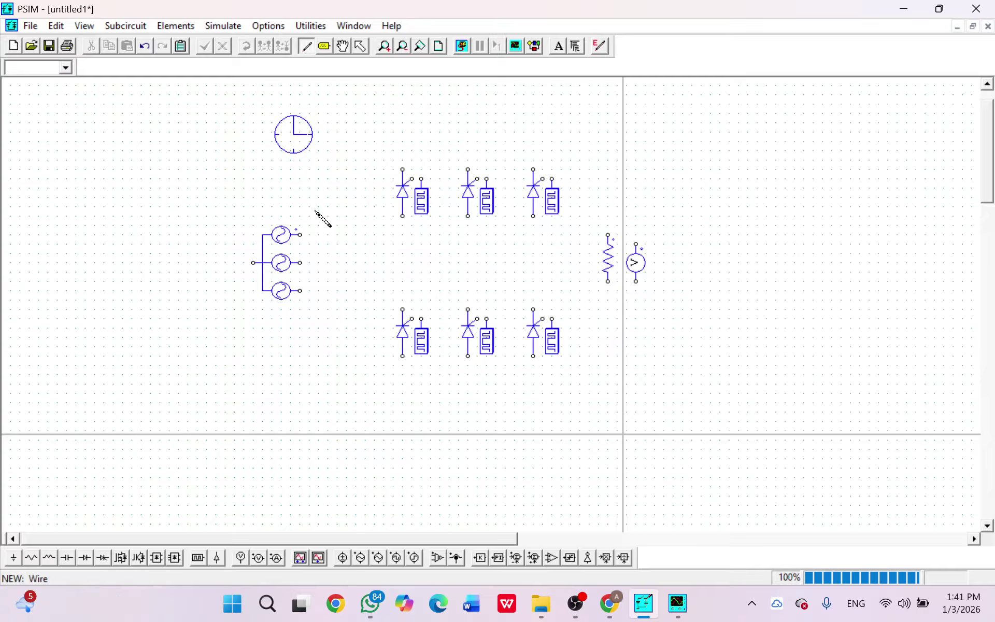
pyautogui.moveTo(403, 169); pyautogui.dragTo(533, 170)
pyautogui.moveTo(403, 217); pyautogui.dragTo(403, 310)
pyautogui.moveTo(468, 217); pyautogui.dragTo(468, 309)
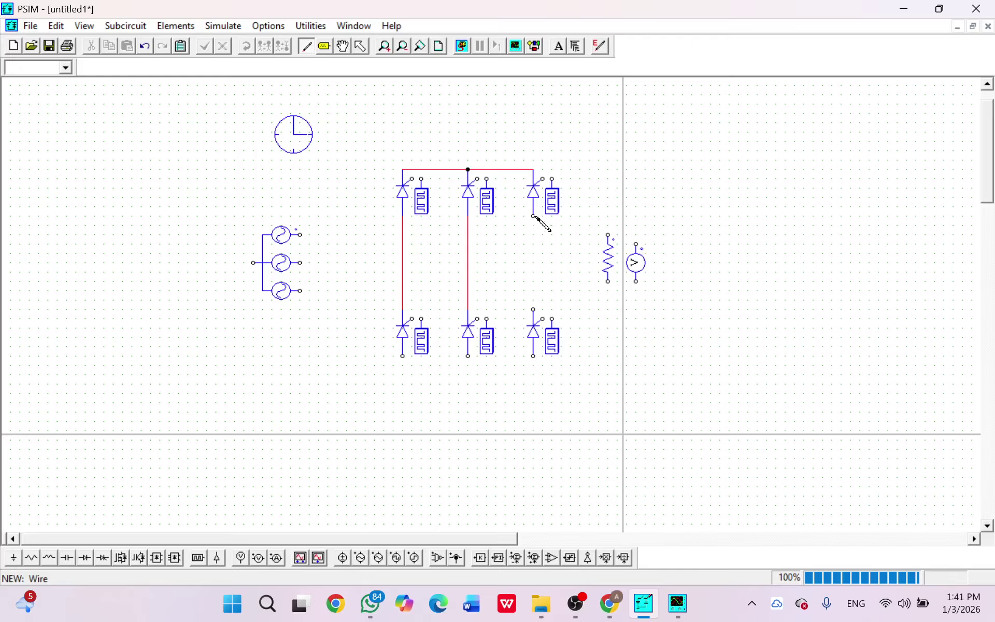
pyautogui.moveTo(533, 216); pyautogui.dragTo(533, 310)
pyautogui.moveTo(403, 356)
pyautogui.mouseDown()
pyautogui.moveTo(599, 366)
pyautogui.moveTo(608, 283)
pyautogui.mouseUp()
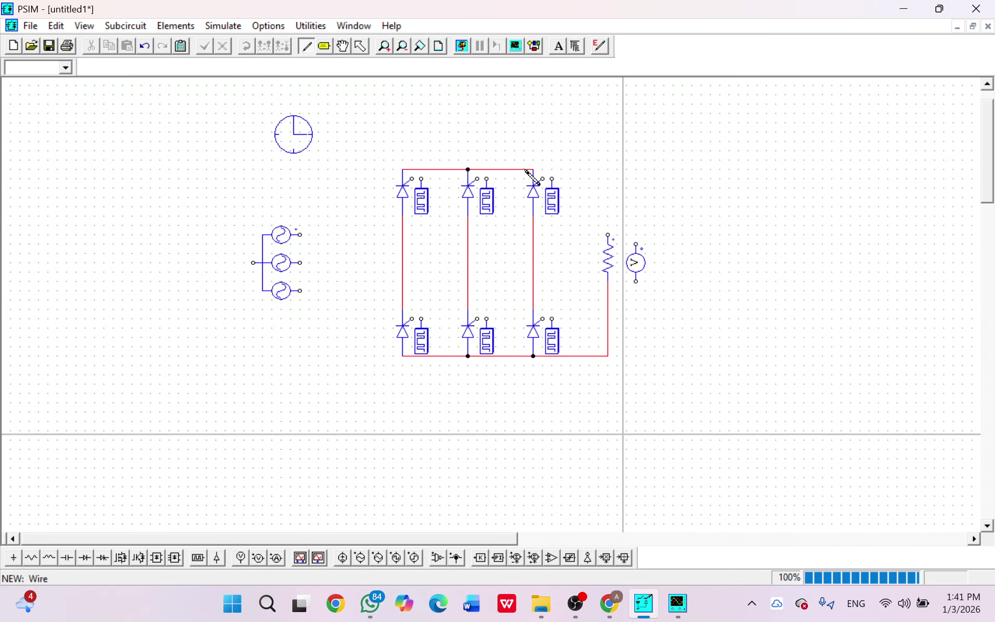
pyautogui.moveTo(534, 169); pyautogui.dragTo(608, 234)
# Step: Wire the voltage probe across the load resistor and connect each gating block to its thyristor's gate
pyautogui.moveTo(608, 234); pyautogui.dragTo(636, 243)
pyautogui.hotkey('ctrl', 'z')
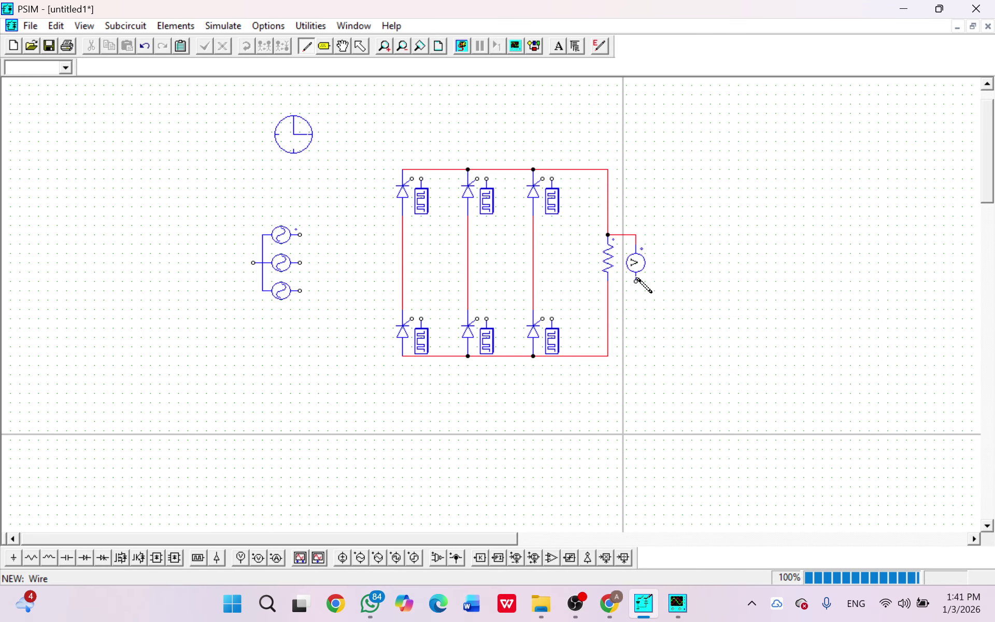
pyautogui.moveTo(636, 281); pyautogui.dragTo(608, 282)
pyautogui.moveTo(478, 179); pyautogui.dragTo(552, 179)
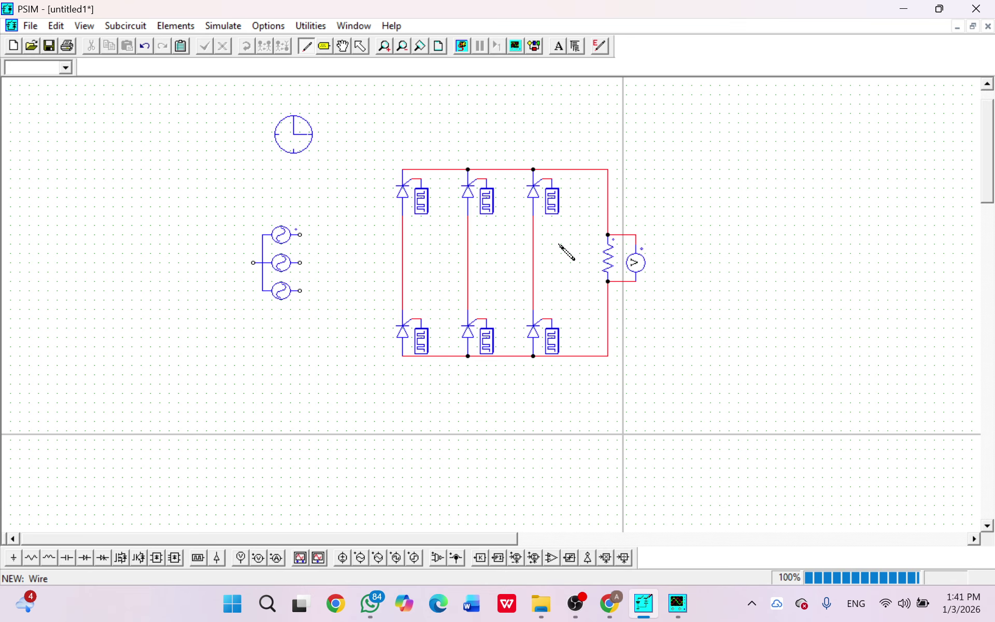
# Step: Wire the three-phase source's neutral point to a new ground element below it
pyautogui.moveTo(244, 263); pyautogui.dragTo(216, 356)
pyautogui.moveTo(244, 263); pyautogui.dragTo(254, 263)
pyautogui.click(28, 559)
pyautogui.click(216, 363)
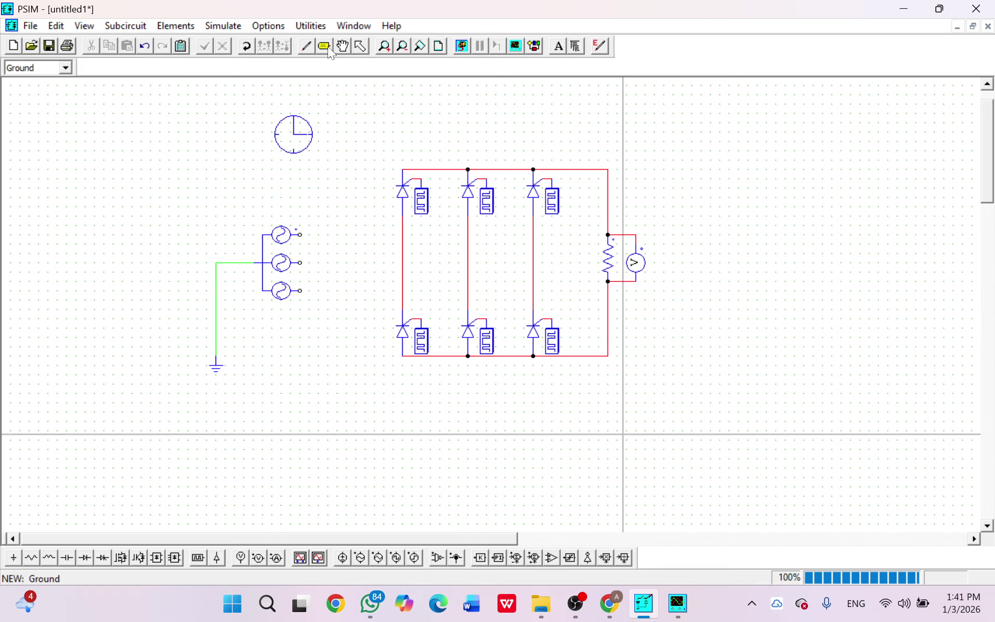
# Step: Wire the three source phases to the midpoints of the first, second and third thyristor legs
pyautogui.click(305, 46)
pyautogui.moveTo(300, 235); pyautogui.dragTo(403, 235)
pyautogui.moveTo(300, 263); pyautogui.dragTo(468, 262)
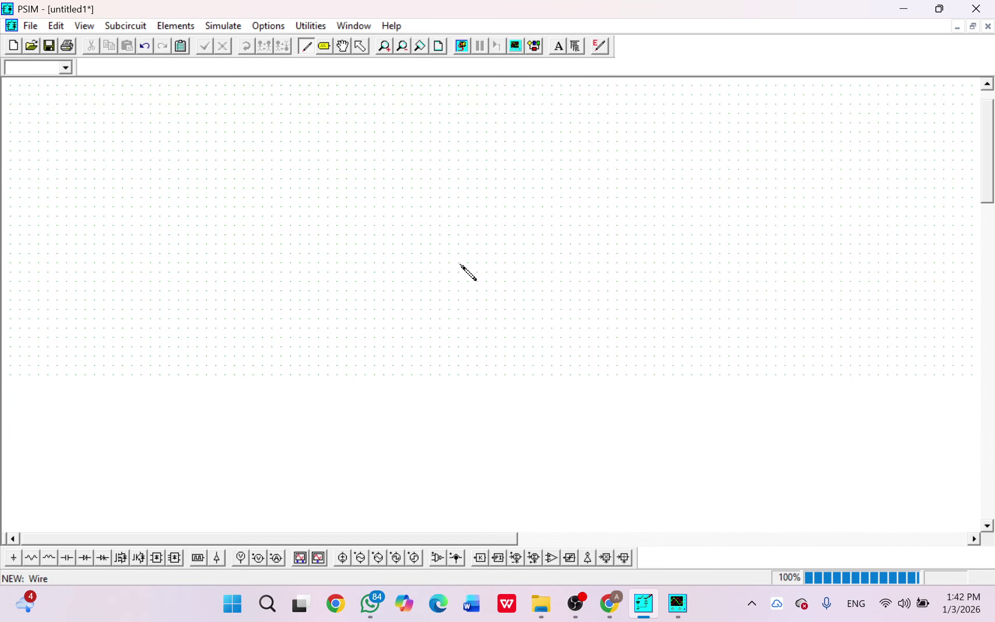
pyautogui.moveTo(300, 290); pyautogui.dragTo(534, 291)
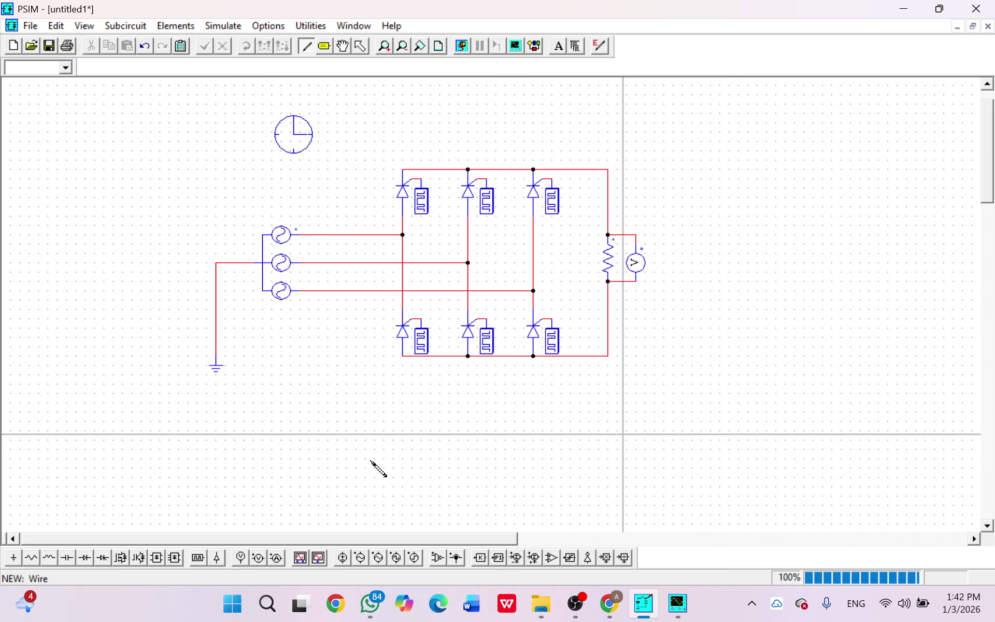
# Step: Set the three-phase source's frequency to 50
pyautogui.click(360, 46)
pyautogui.doubleClick(281, 263)
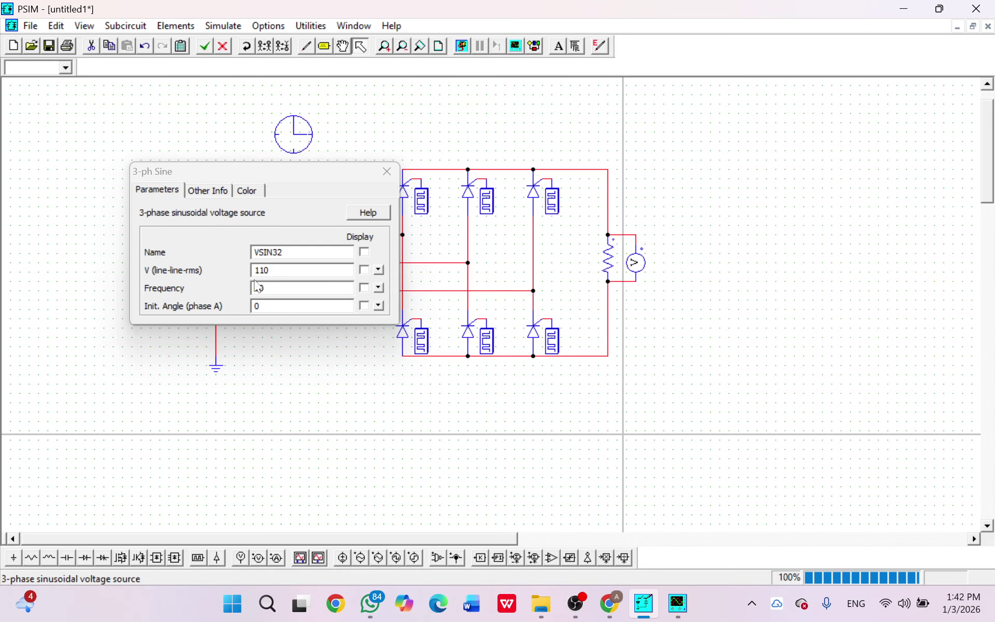
pyautogui.write('50')
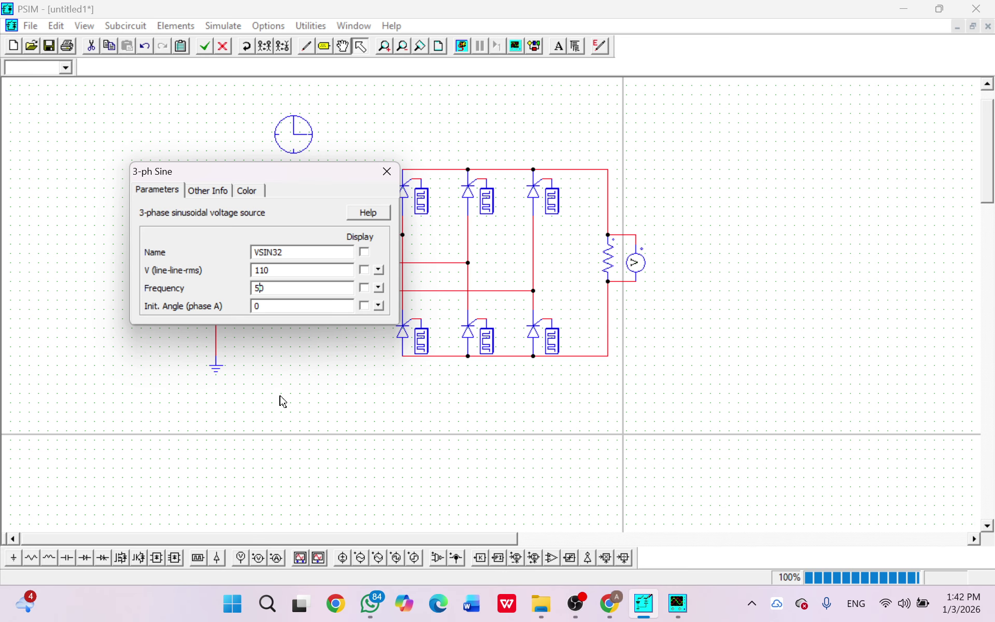
pyautogui.click(387, 171)
# Step: Set the first leg's upper gating block to frequency 50 with a first switching point of 35
pyautogui.doubleClick(416, 206)
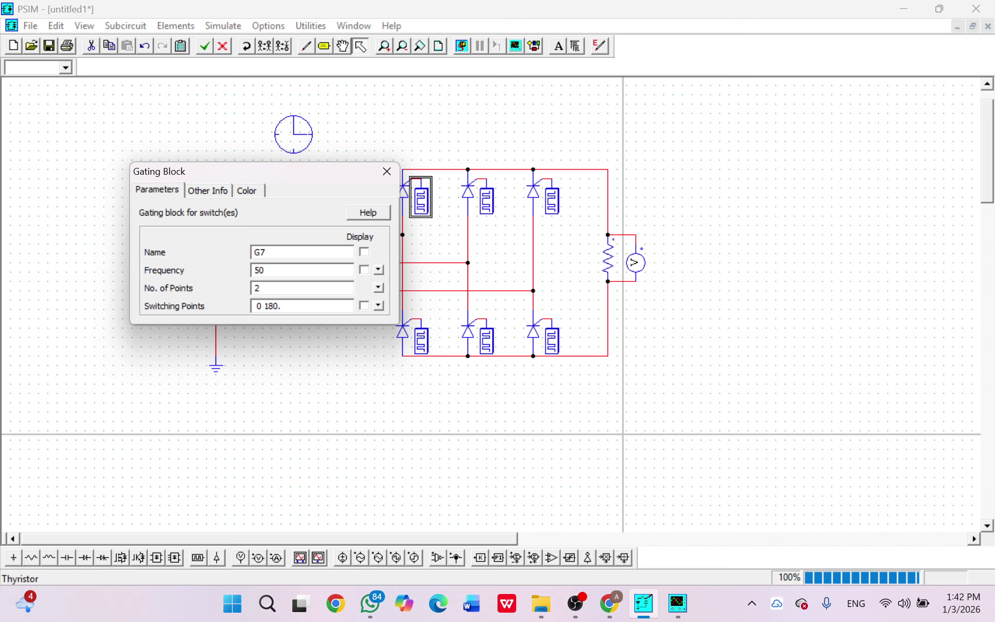
pyautogui.press('BackSpace')
pyautogui.write('35')
# Step: Set the switching points of the first leg's lower gating block to 215 and 360
pyautogui.click(421, 346)
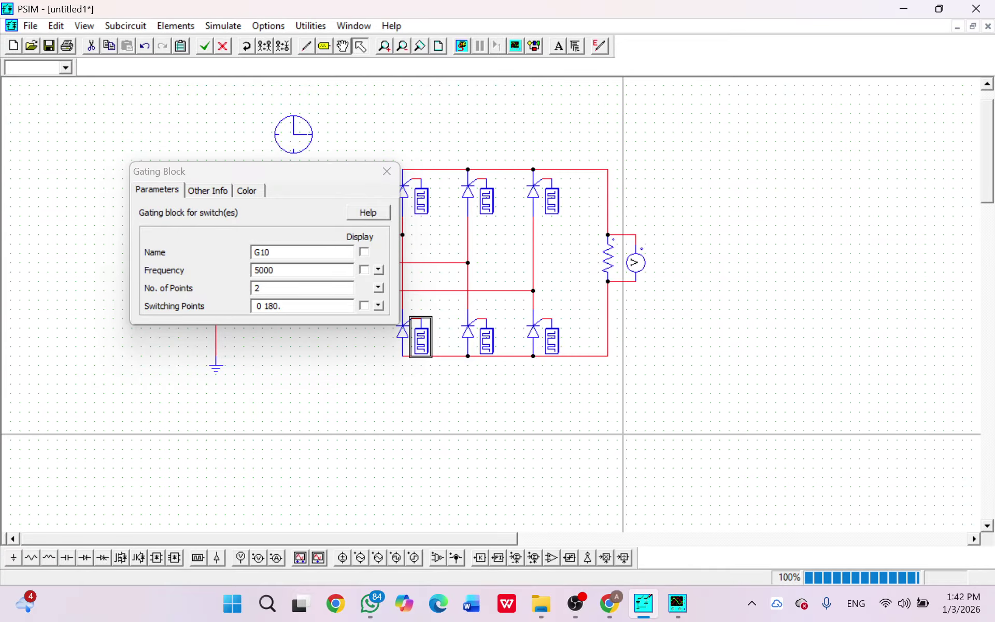
pyautogui.click(261, 306)
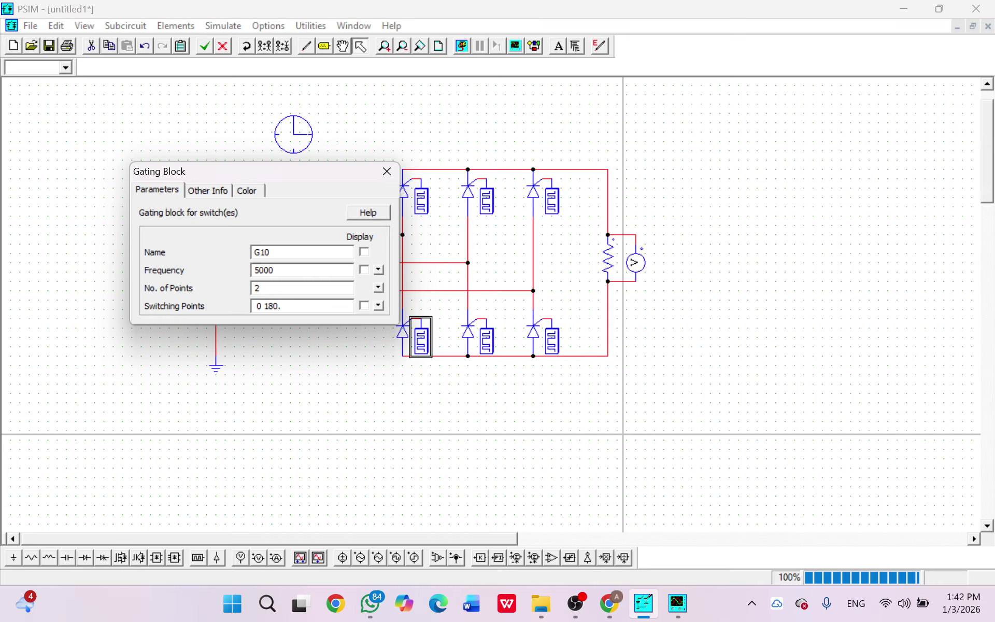
pyautogui.press('BackSpace')
pyautogui.press('BackSpace')
pyautogui.write('215')
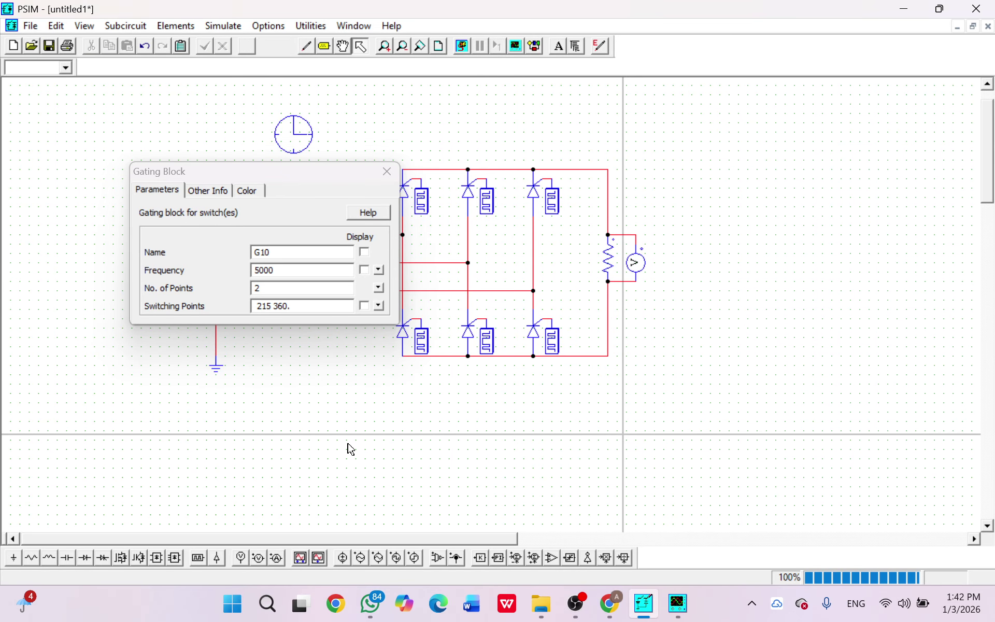
pyautogui.click(387, 171)
# Step: Set the second leg's upper gating block to frequency 50 with switching points 155 and 300
pyautogui.doubleClick(484, 195)
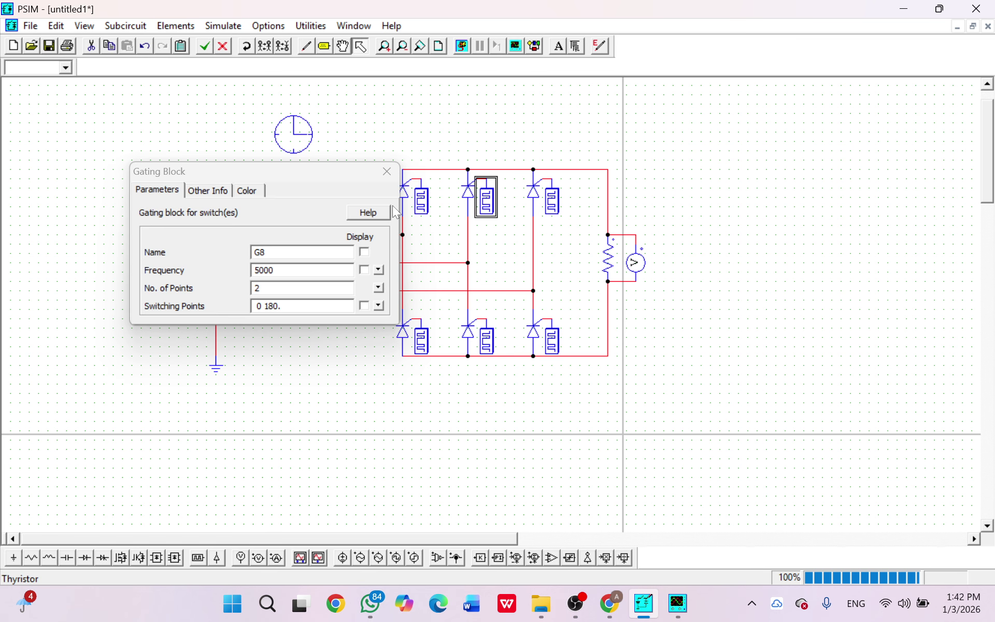
pyautogui.click(274, 270)
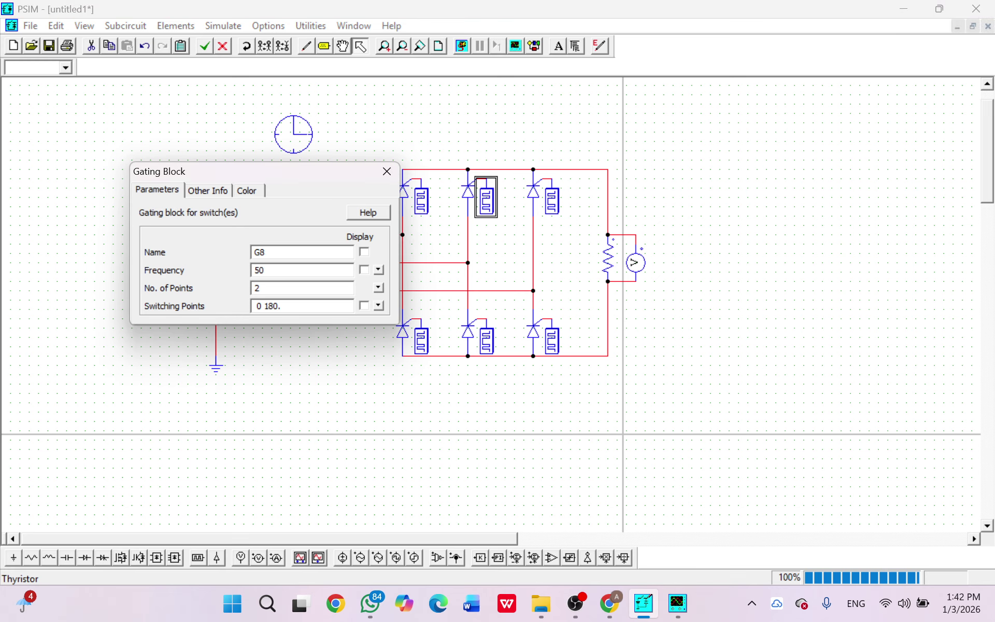
pyautogui.press('BackSpace')
pyautogui.write('155 300')
# Step: Set the second leg's lower gating block to frequency 50 with a first switching point of 335
pyautogui.click(486, 337)
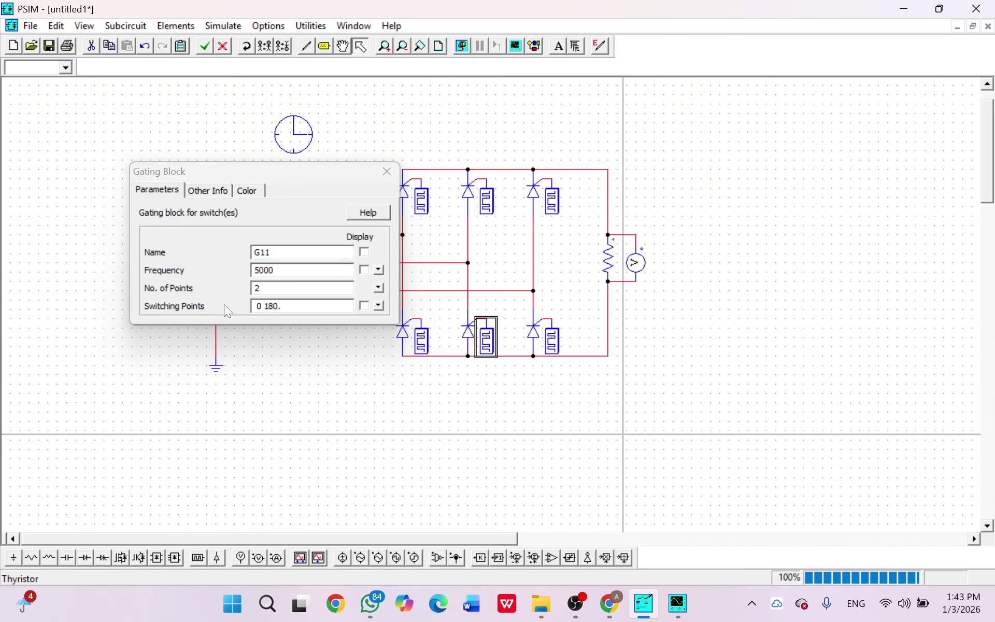
pyautogui.click(486, 197)
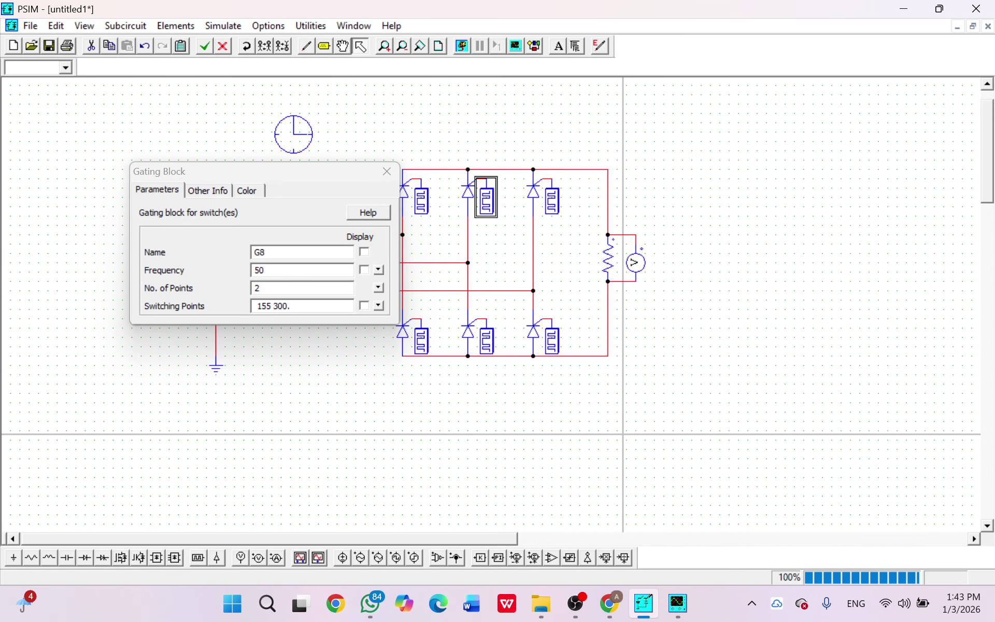
pyautogui.click(495, 341)
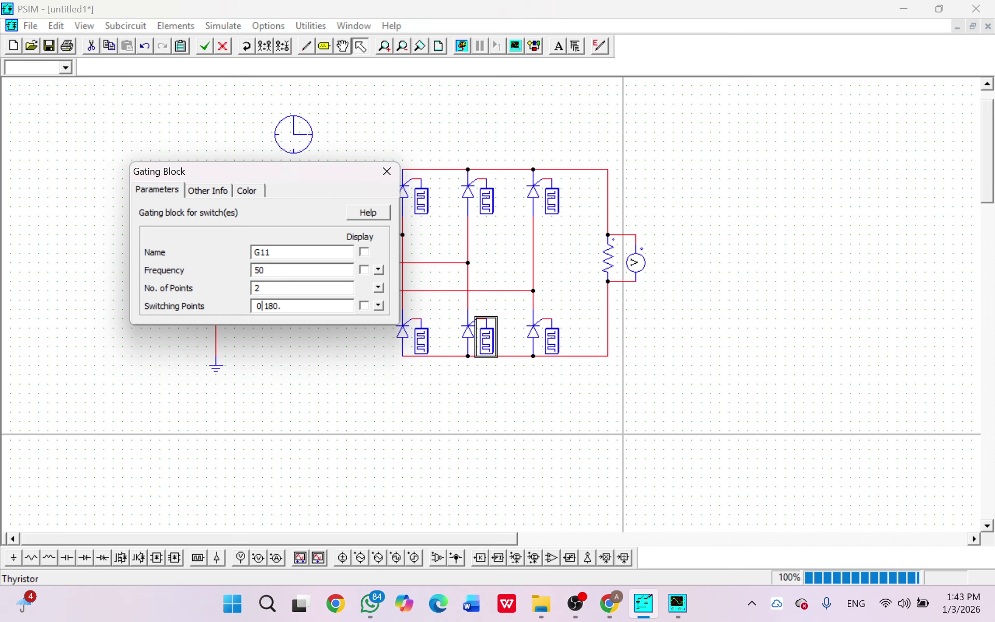
pyautogui.press('BackSpace')
pyautogui.write('335')
pyautogui.click(516, 246)
# Step: Set the third leg's upper gating block to frequency 50 with switching points 275 and 420
pyautogui.click(552, 202)
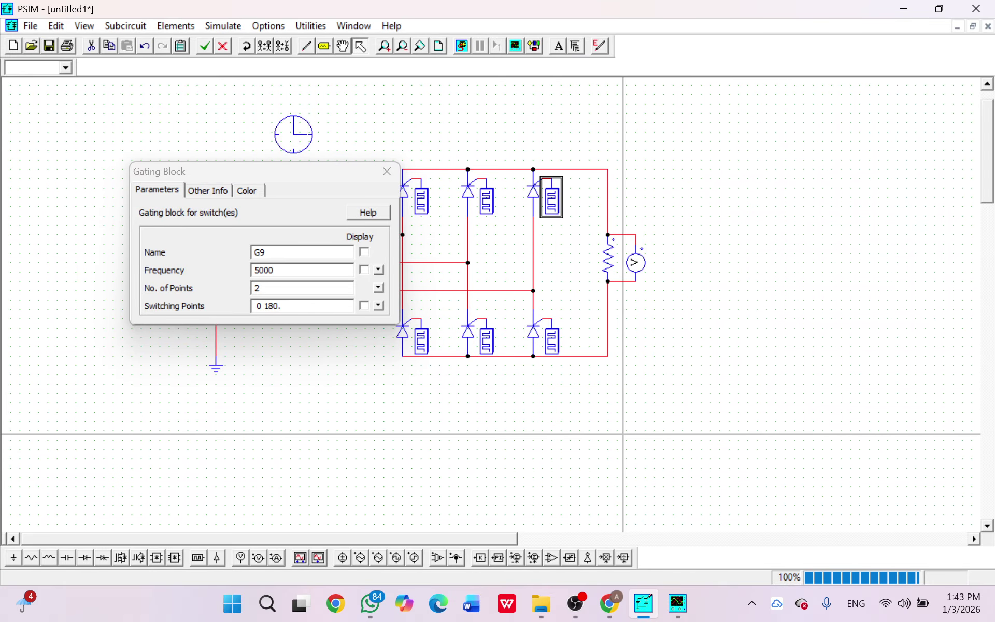
pyautogui.click(274, 270)
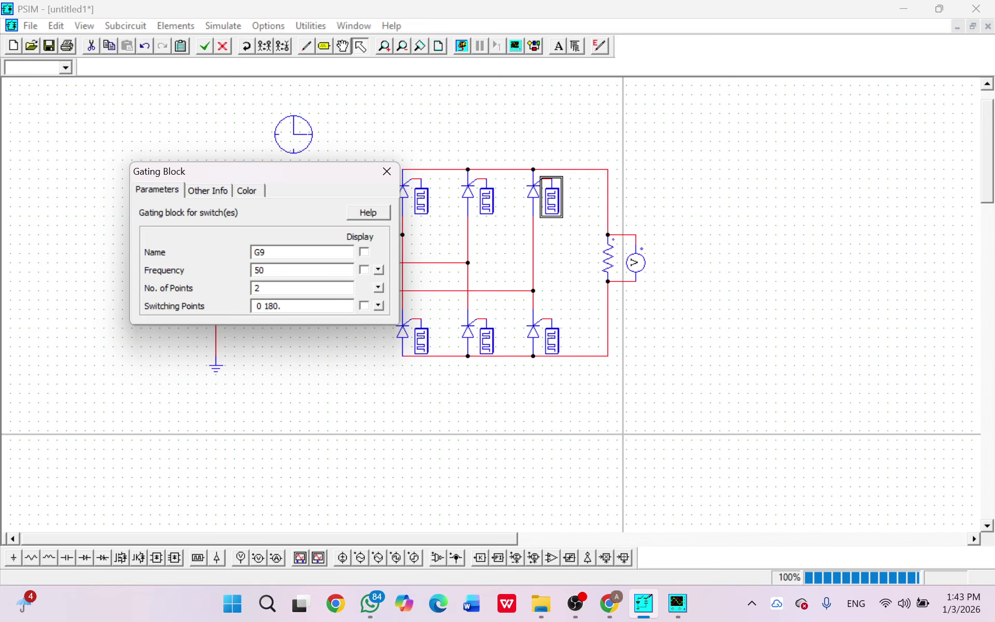
pyautogui.press('Delete')
pyautogui.press('Delete')
pyautogui.write('275')
pyautogui.press('BackSpace')
pyautogui.press('BackSpace')
pyautogui.write('42')
# Step: Set the third leg's lower gating block to frequency 50 with switching points 455 and 600
pyautogui.click(552, 337)
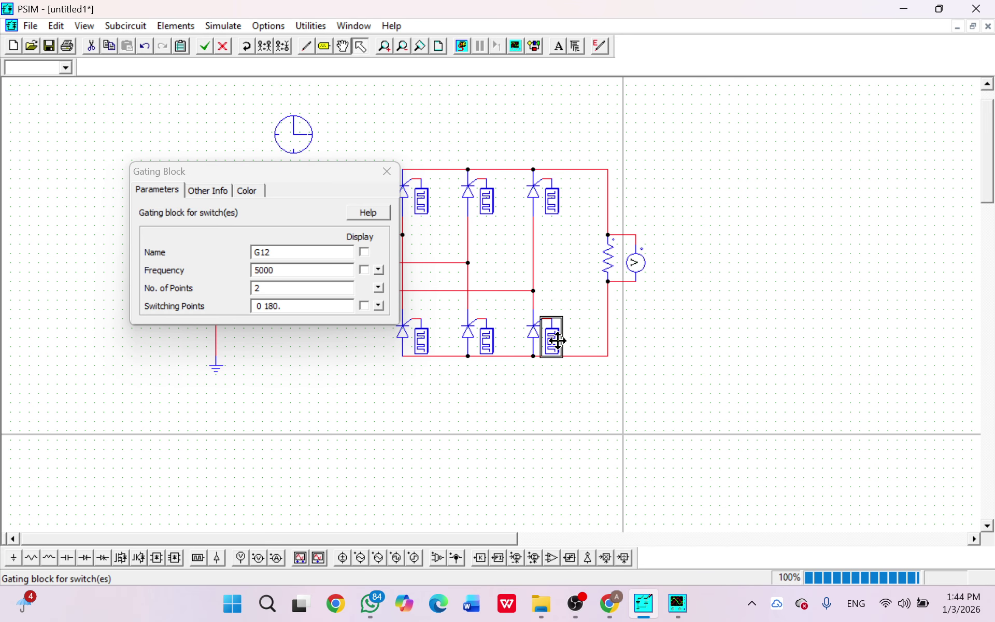
pyautogui.click(262, 307)
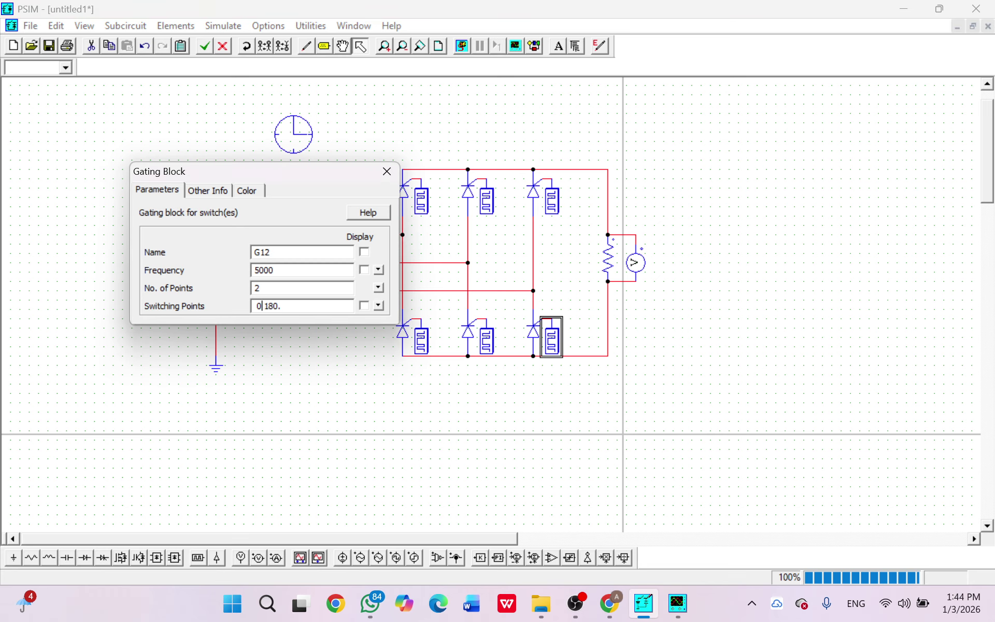
pyautogui.press('BackSpace')
pyautogui.write('455')
pyautogui.press('BackSpace')
pyautogui.press('BackSpace')
pyautogui.press('BackSpace')
pyautogui.write('60')
pyautogui.write('0')
pyautogui.write('.')
pyautogui.press('BackSpace')
pyautogui.press('BackSpace')
pyautogui.click(547, 211)
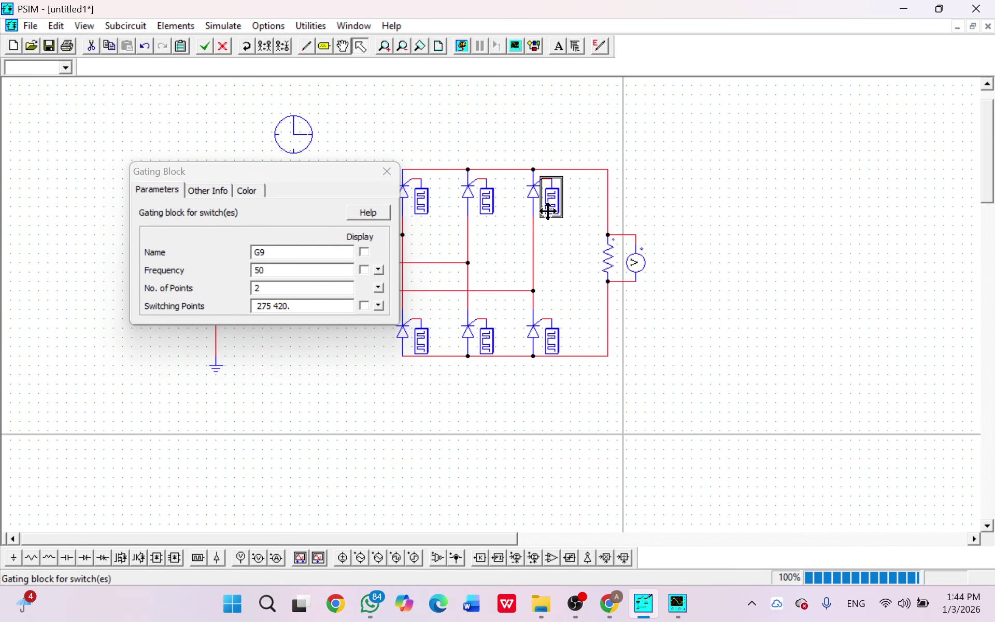
pyautogui.click(383, 171)
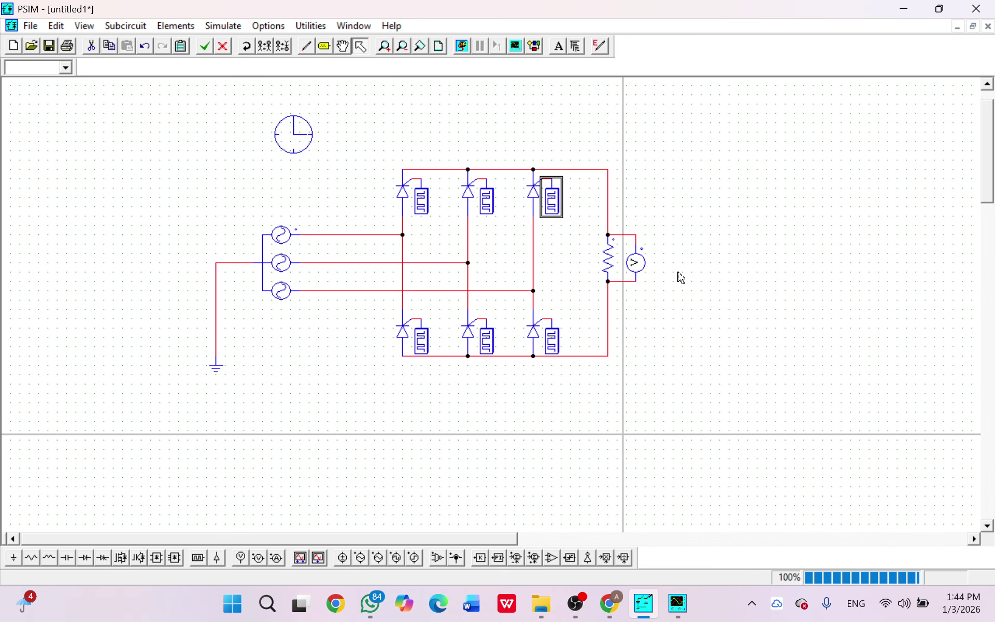
# Step: Rename the voltage probe across the load resistor as VOUT
pyautogui.doubleClick(646, 272)
pyautogui.click(342, 251)
pyautogui.press('BackSpace')
pyautogui.press('BackSpace')
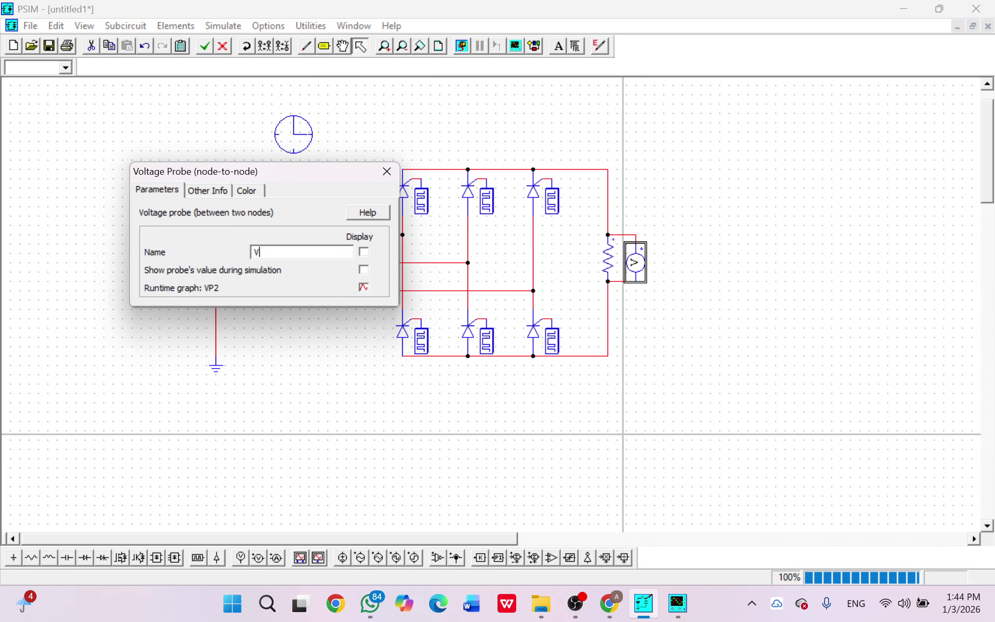
pyautogui.write('OUT')
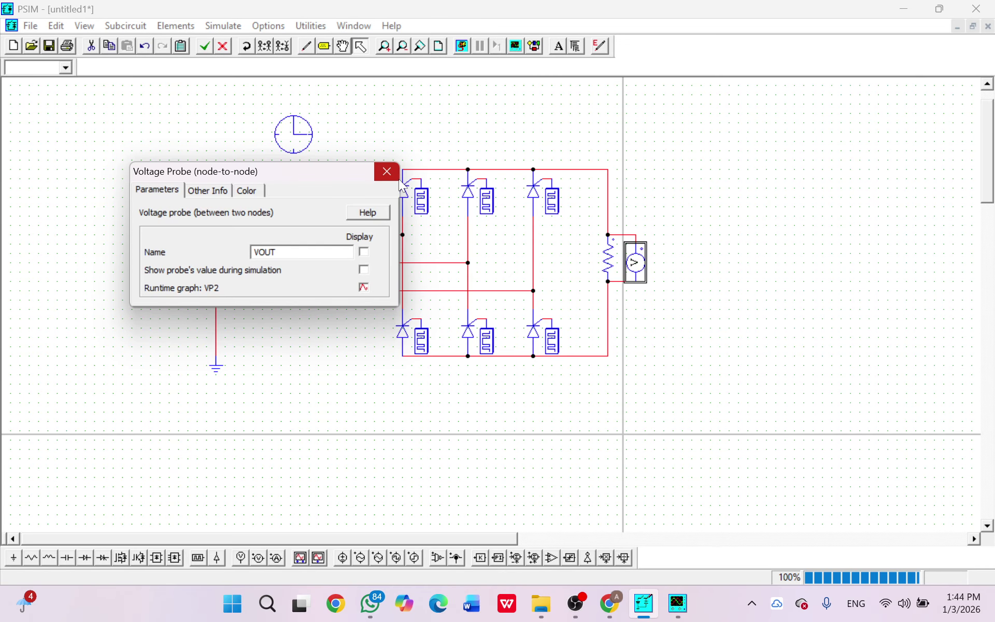
pyautogui.click(386, 172)
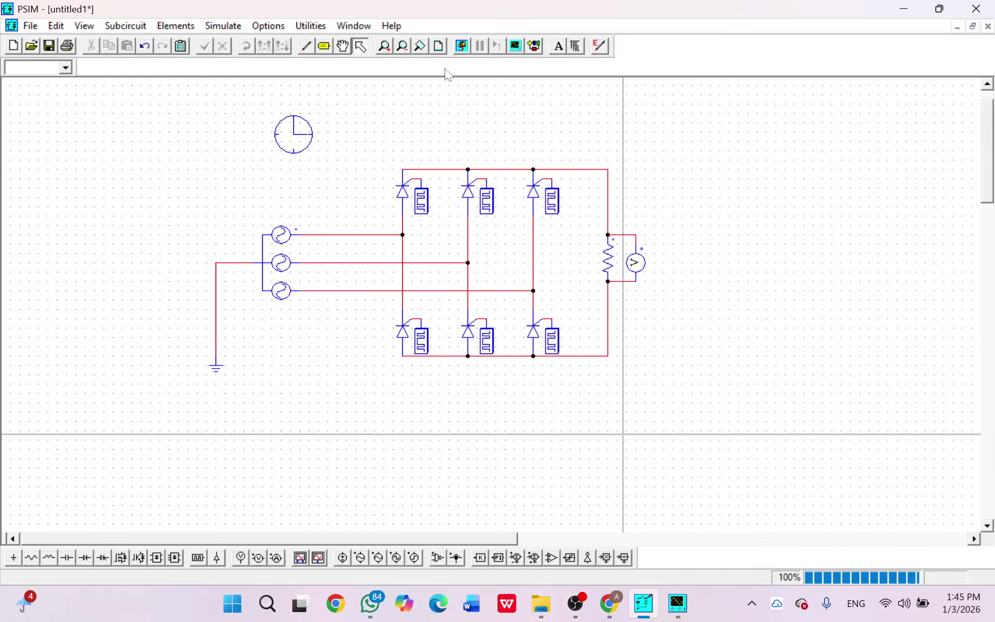
# Step: Run the simulation to view the output voltage waveform, and close the resulting graph
pyautogui.click(462, 46)
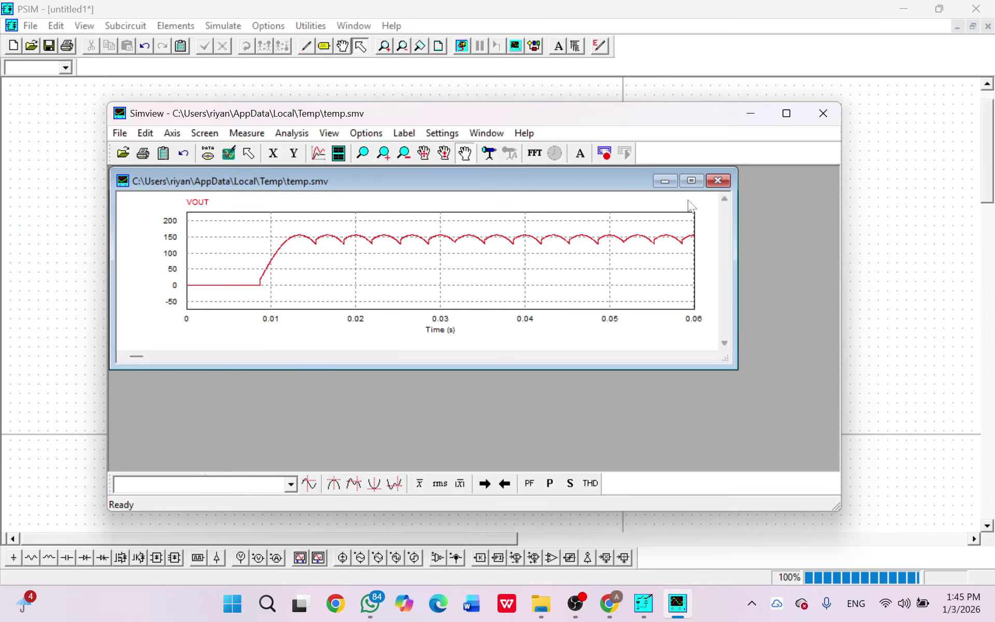
pyautogui.click(717, 180)
pyautogui.click(751, 114)
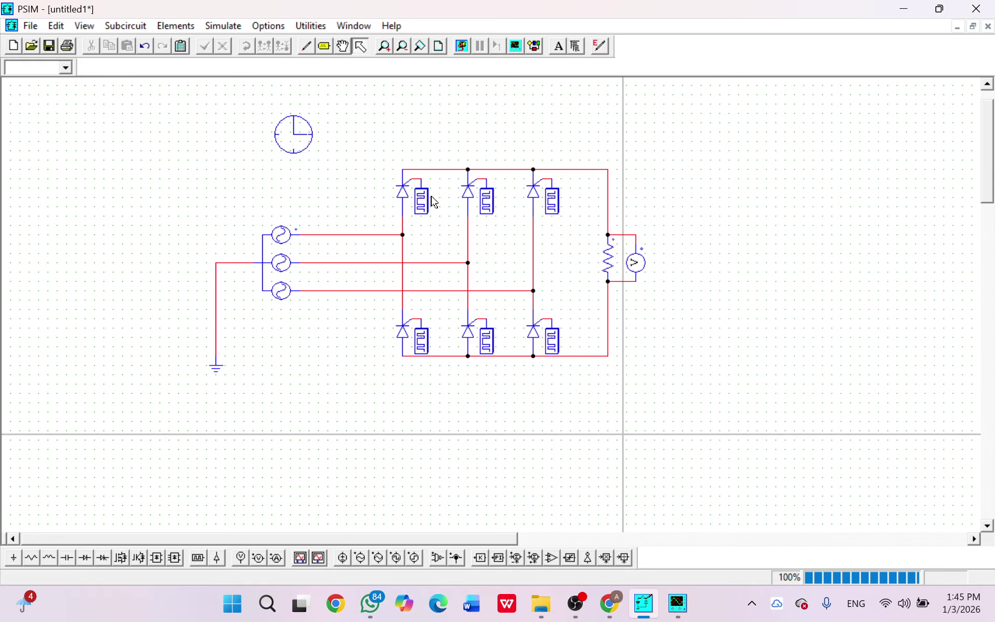
# Step: Check the first leg's upper gating block and set the frequency of its lower gating block to 50
pyautogui.doubleClick(420, 200)
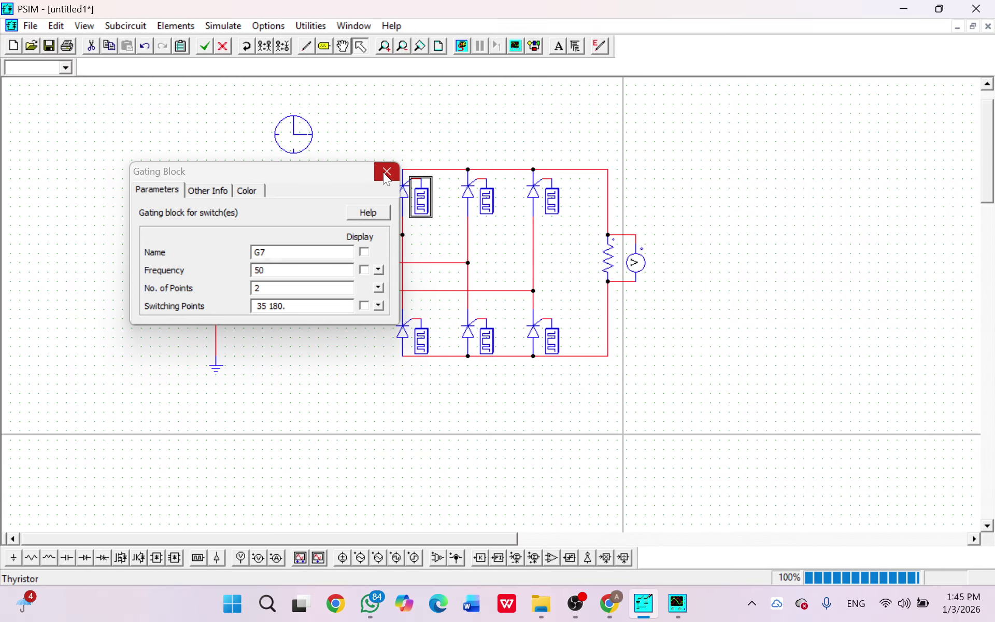
pyautogui.click(387, 171)
pyautogui.doubleClick(421, 337)
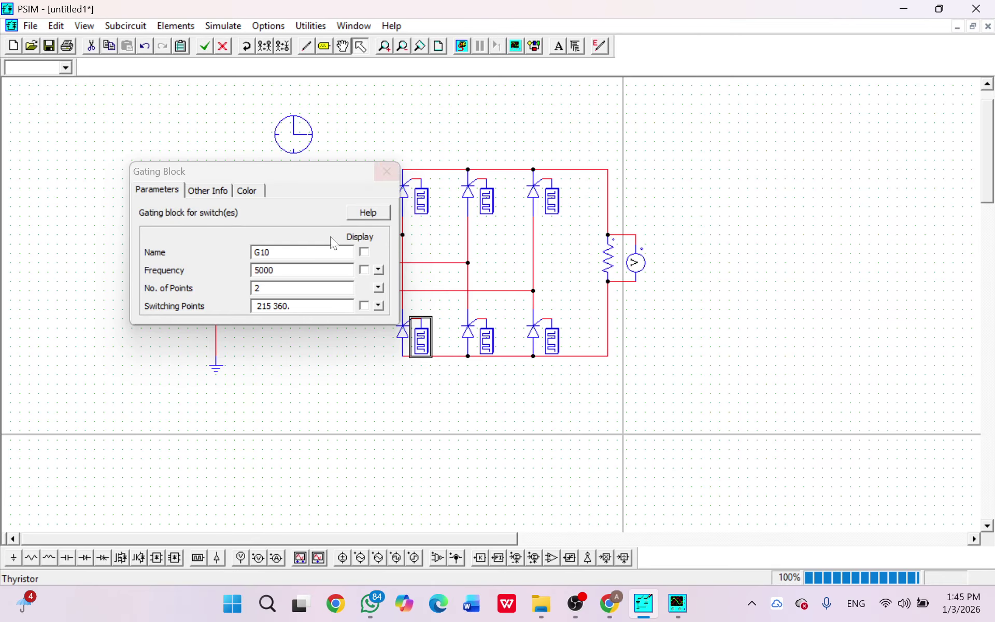
pyautogui.click(321, 270)
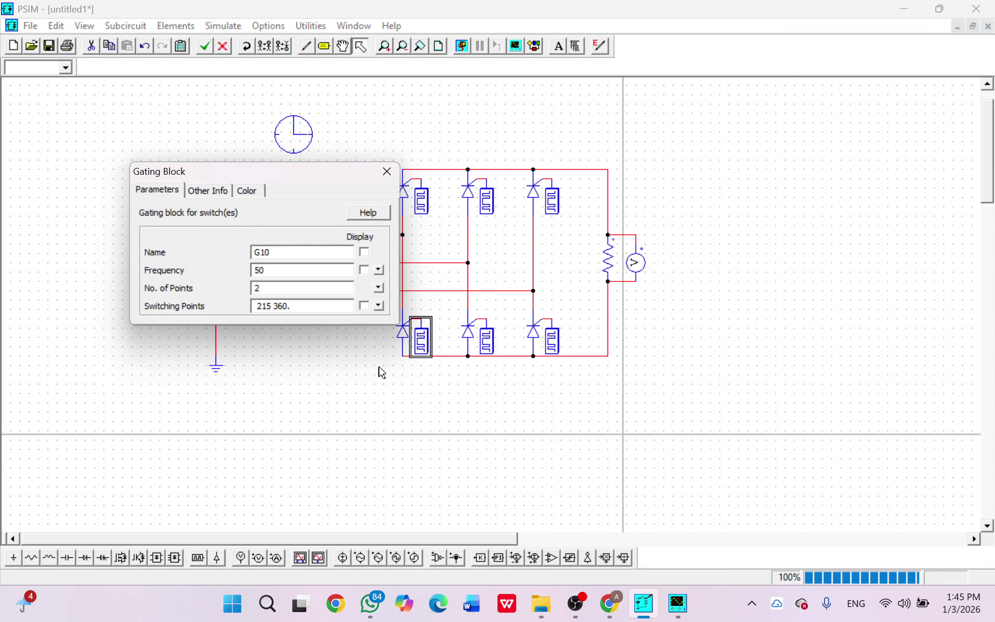
pyautogui.click(355, 411)
# Step: Check the frequency and switching points of the second and third legs' gating blocks
pyautogui.click(486, 337)
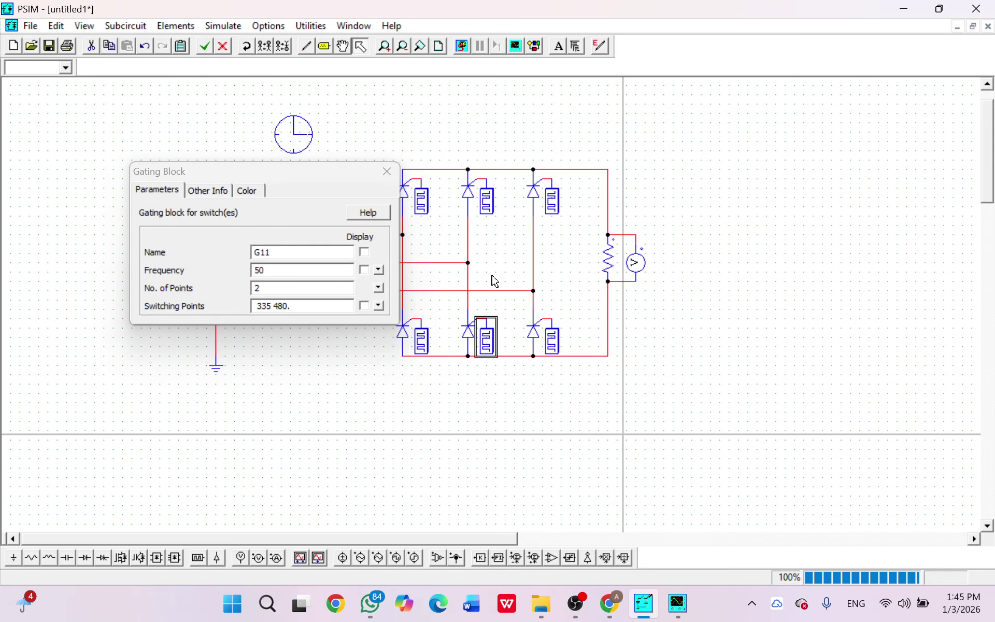
pyautogui.click(486, 199)
pyautogui.click(549, 207)
pyautogui.click(560, 345)
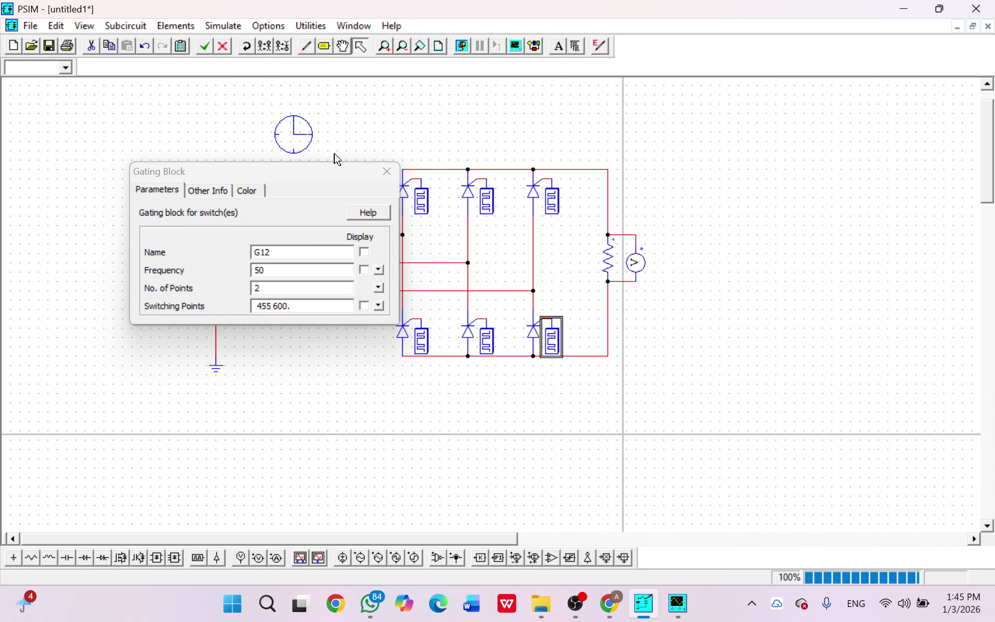
pyautogui.click(388, 171)
# Step: Rerun the simulation with the corrected gating and inspect the VOUT waveform and the variables available for plotting
pyautogui.click(461, 46)
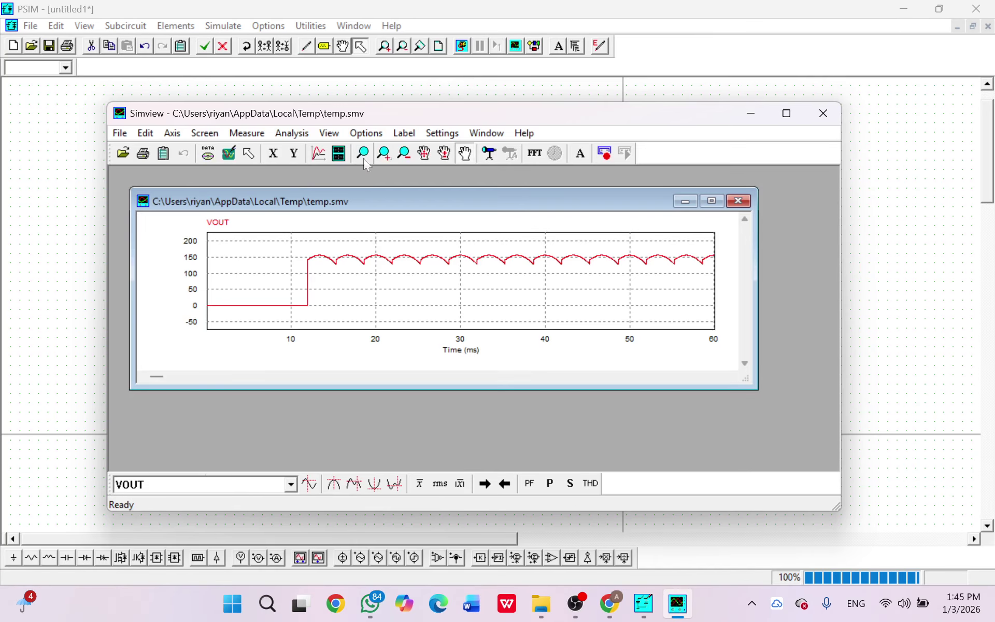
pyautogui.click(736, 201)
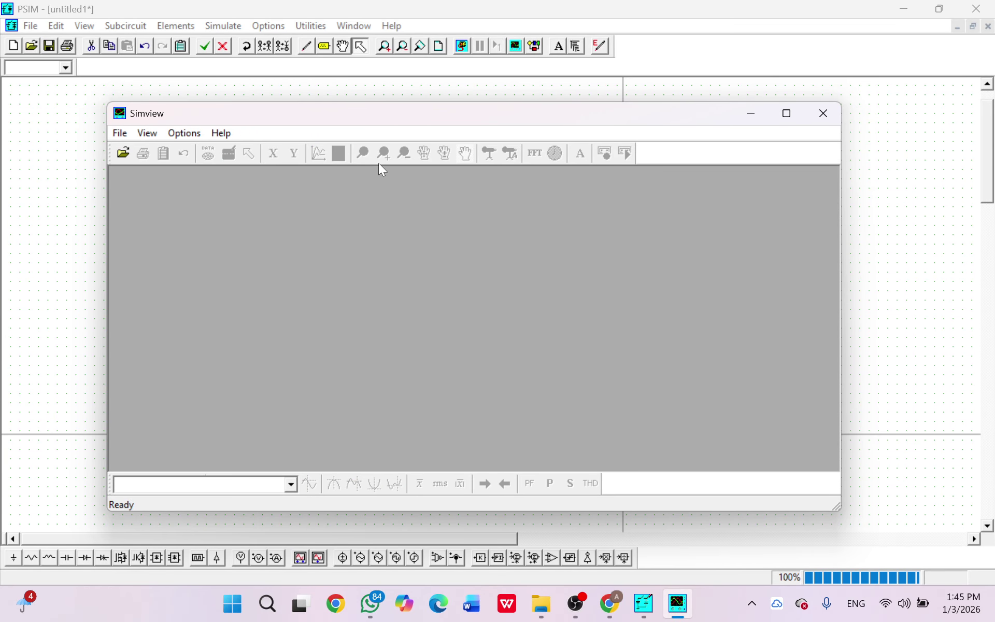
pyautogui.click(823, 113)
pyautogui.click(462, 46)
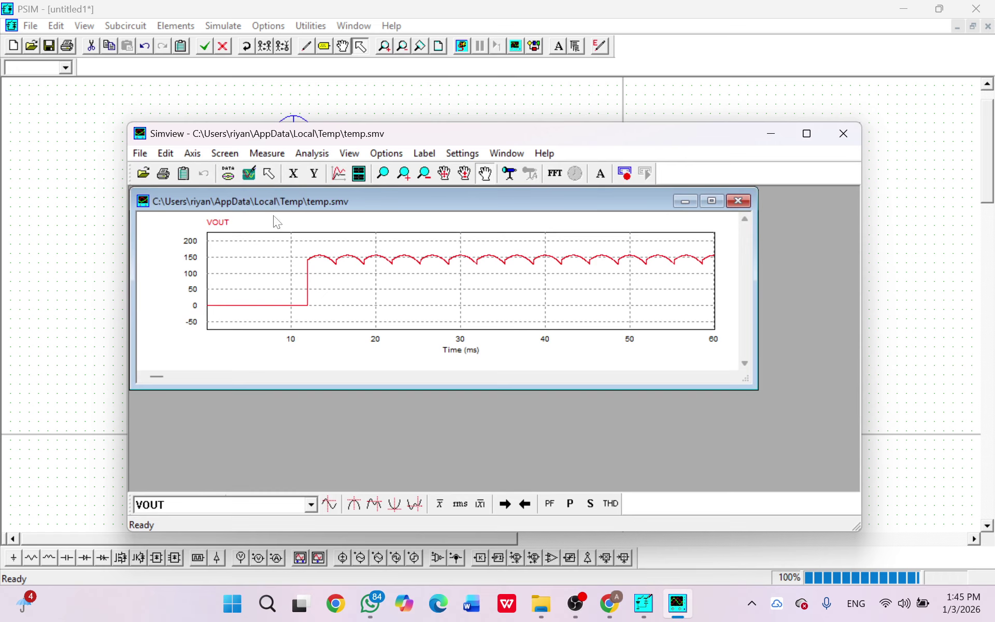
pyautogui.click(358, 173)
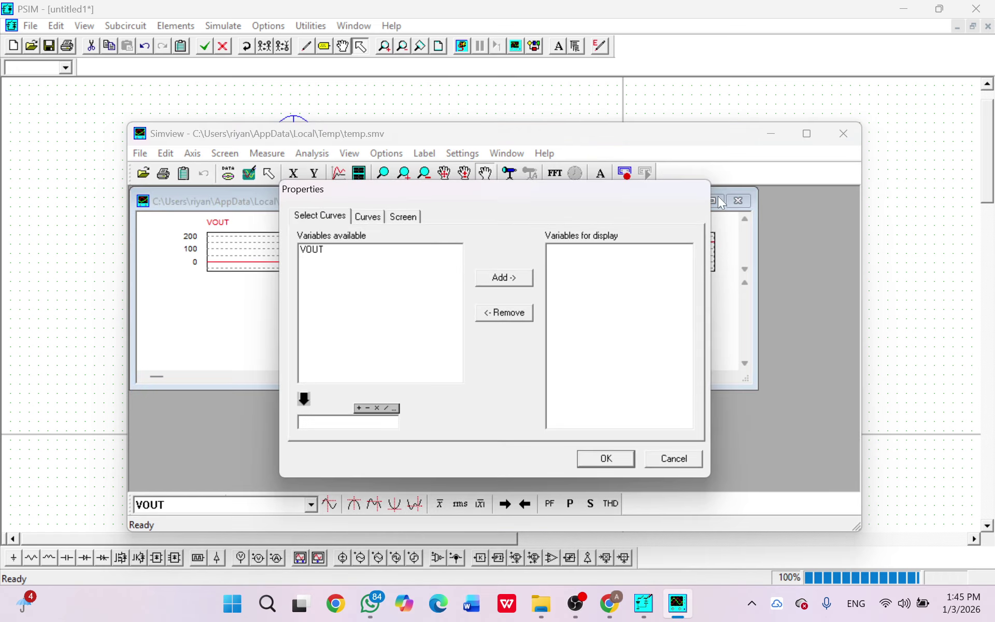
pyautogui.click(673, 459)
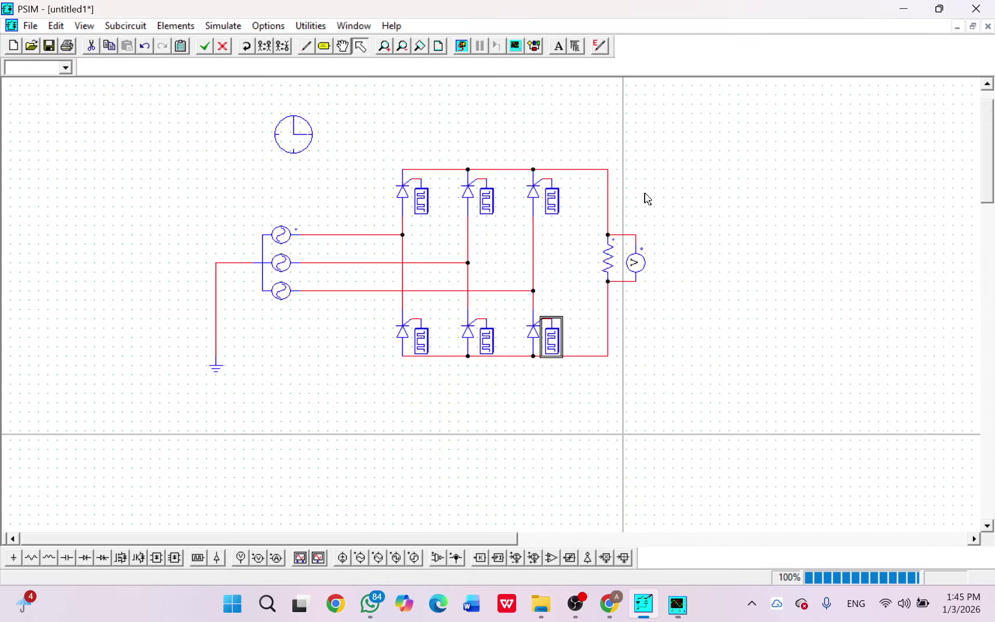
pyautogui.click(776, 133)
# Step: Place a node-to-ground voltage probe on each of the three source phase lines
pyautogui.click(234, 559)
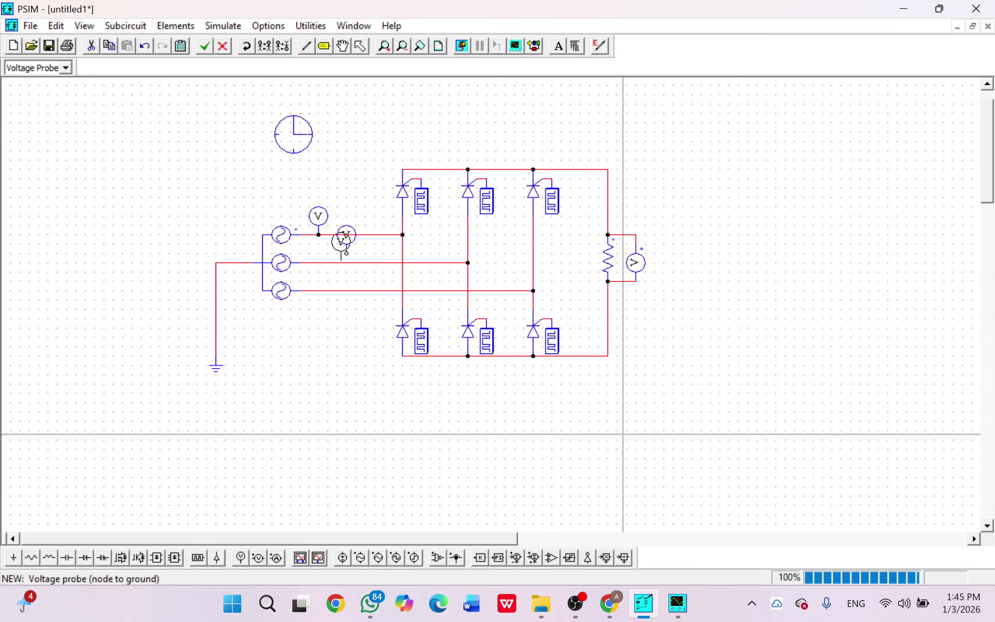
pyautogui.click(346, 253)
pyautogui.hotkey('ctrl', 'z')
pyautogui.click(337, 263)
pyautogui.click(364, 291)
# Step: Run the simulation and add a second plot screen showing the phase voltages V4, V7 and V8
pyautogui.click(467, 46)
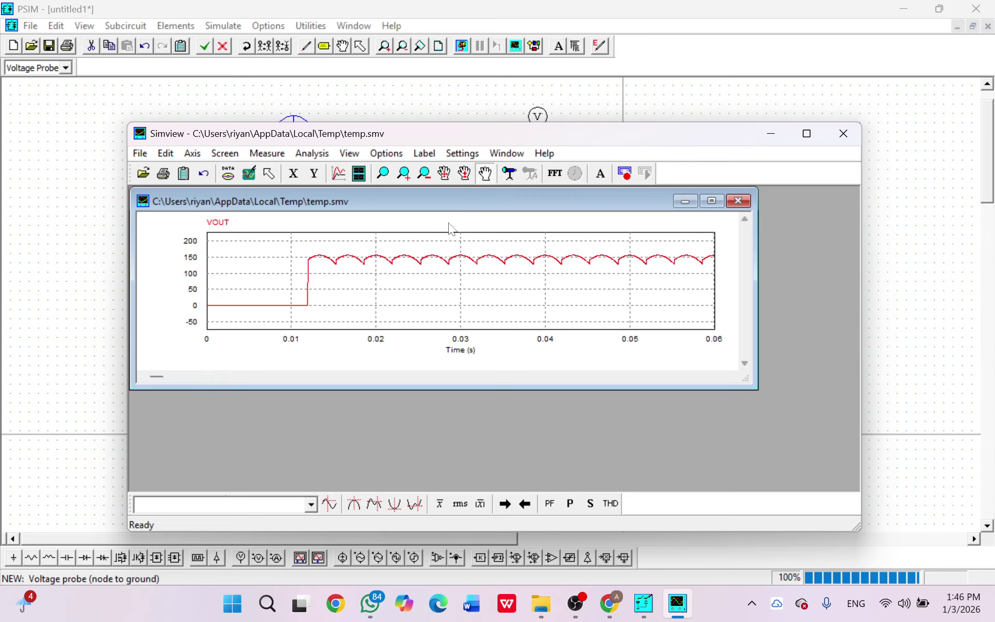
pyautogui.click(359, 173)
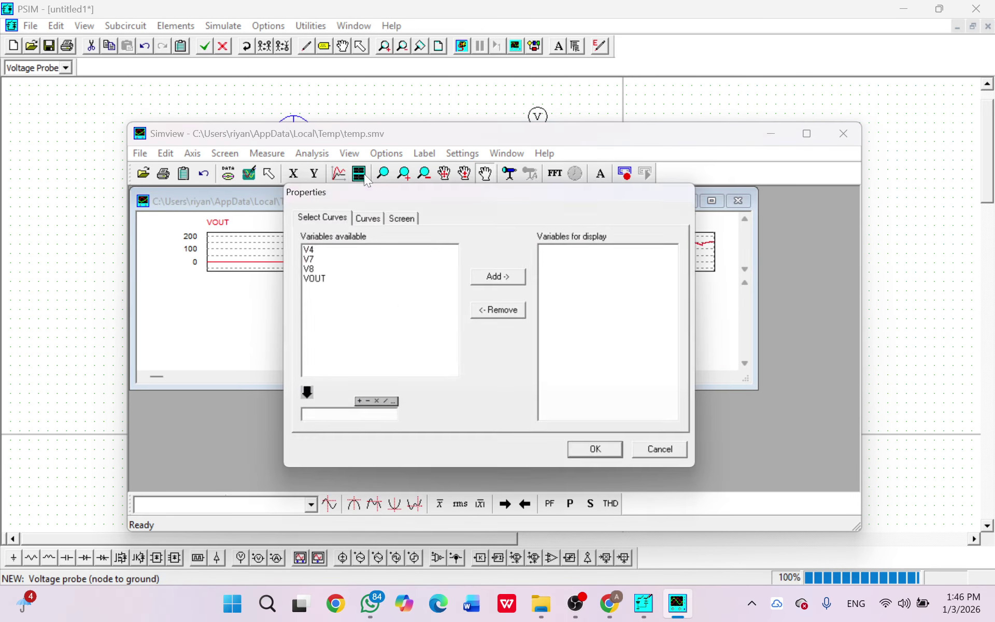
pyautogui.click(324, 269)
pyautogui.moveTo(323, 263); pyautogui.dragTo(345, 254)
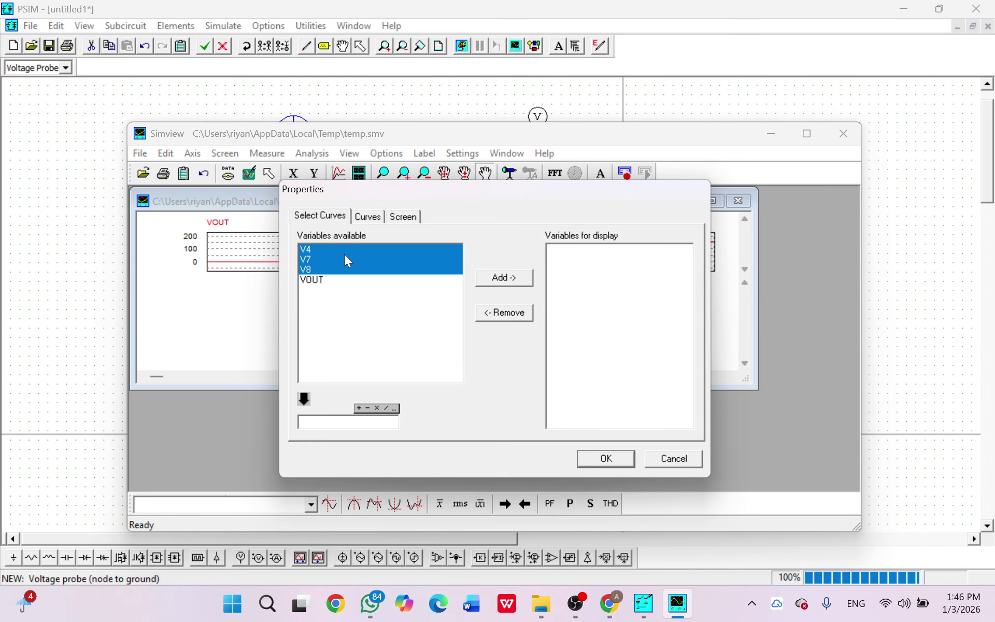
pyautogui.click(518, 275)
pyautogui.click(601, 460)
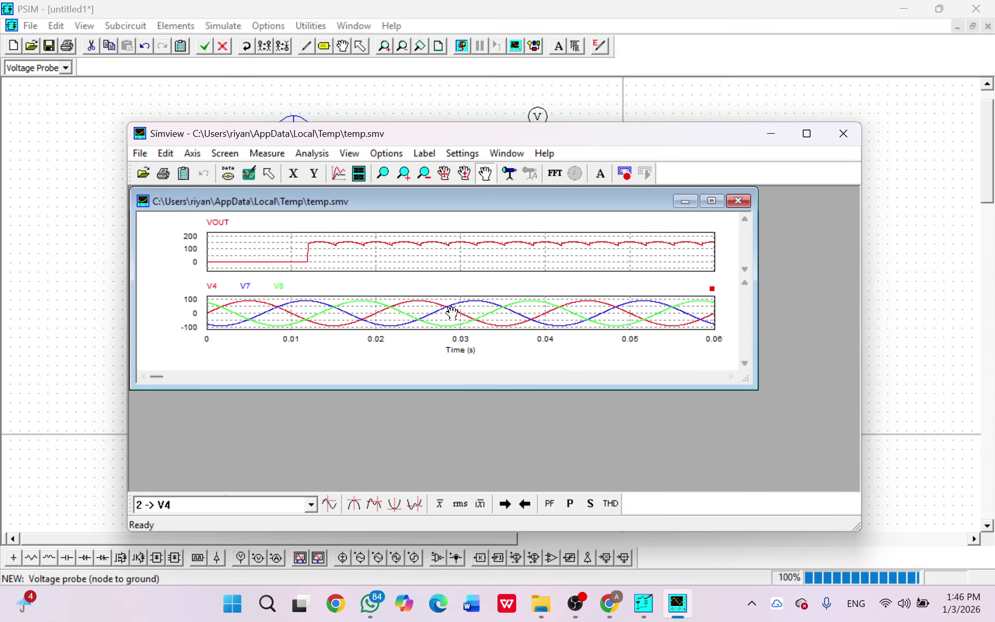
# Step: Add a third plot screen with V4, V7, V8 and VOUT as its displayed variables
pyautogui.click(358, 177)
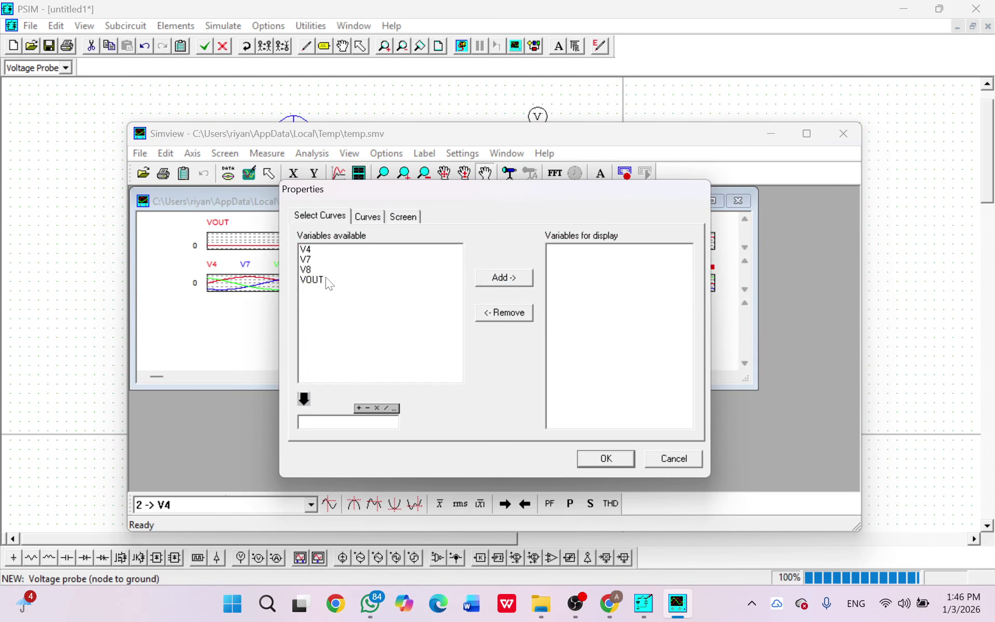
pyautogui.moveTo(326, 280); pyautogui.dragTo(311, 251)
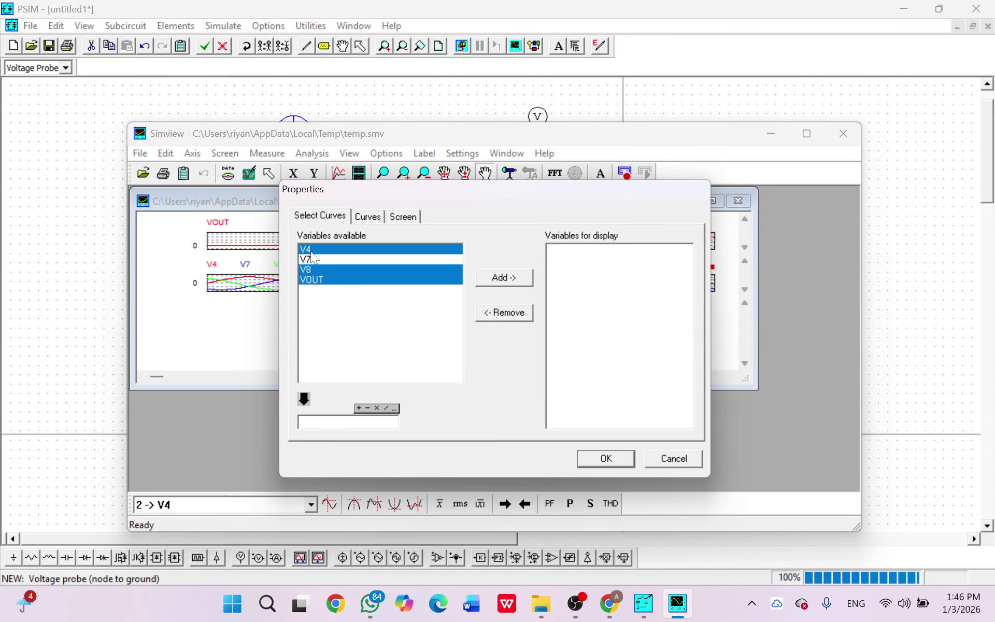
pyautogui.click(520, 281)
# Step: Give the VOUT curve on the new plot screen a dark purple colour and a thicker line
pyautogui.click(375, 215)
pyautogui.click(364, 271)
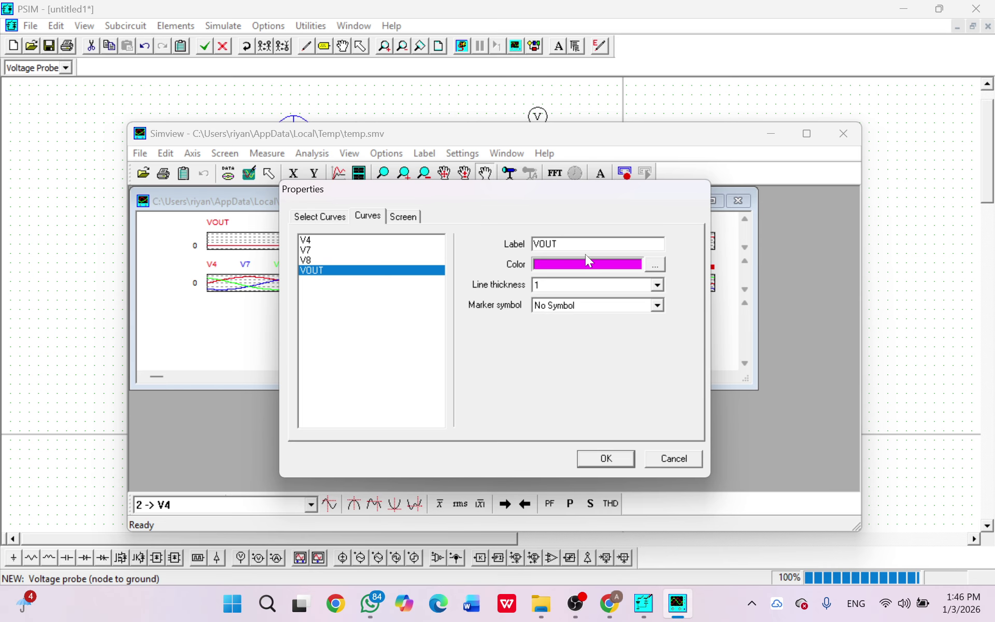
pyautogui.click(654, 265)
pyautogui.click(544, 334)
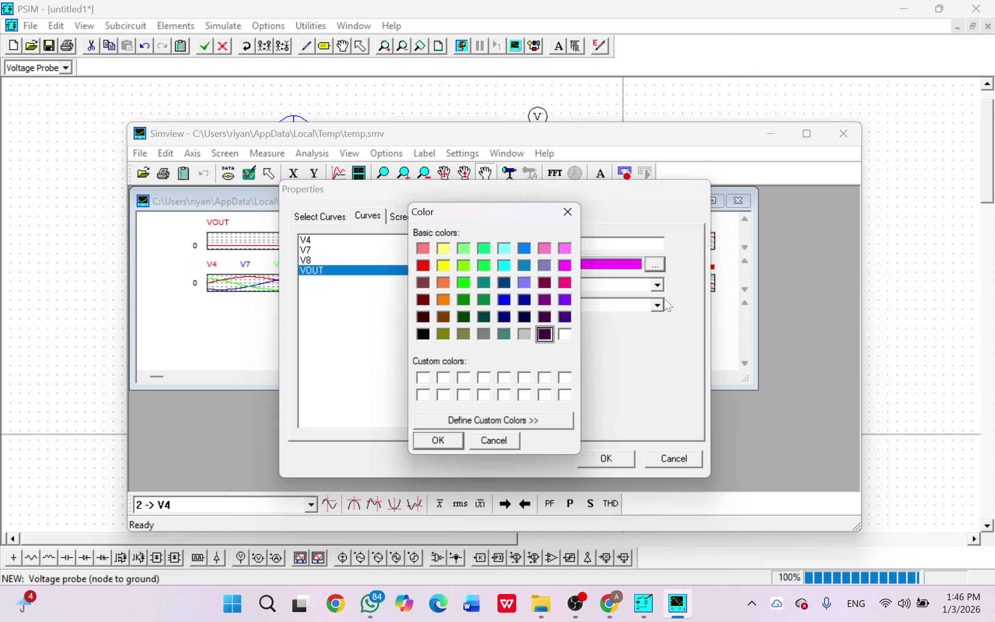
pyautogui.click(438, 440)
pyautogui.click(641, 284)
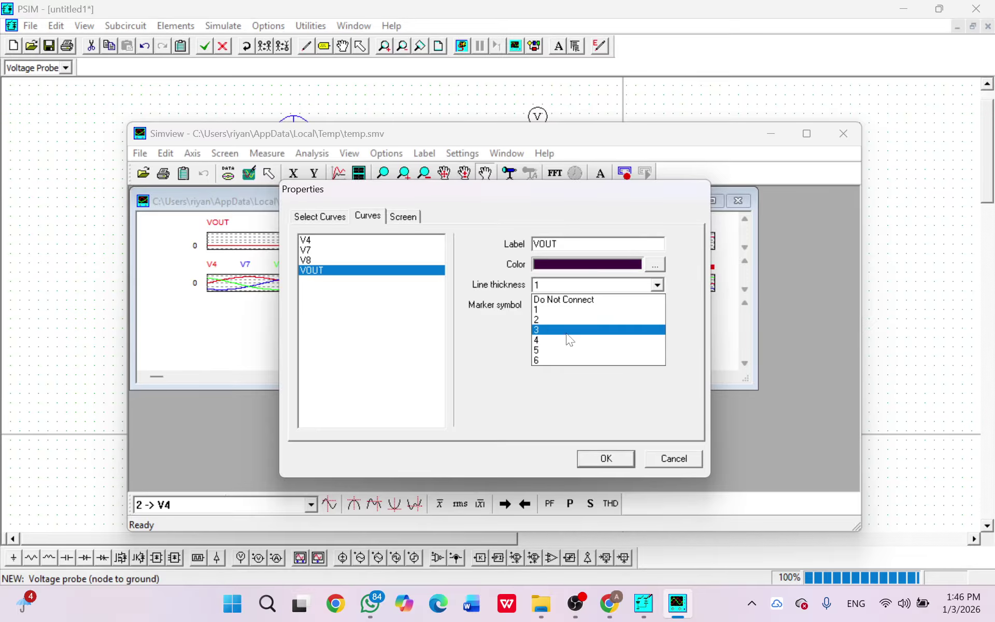
pyautogui.click(596, 322)
pyautogui.click(605, 458)
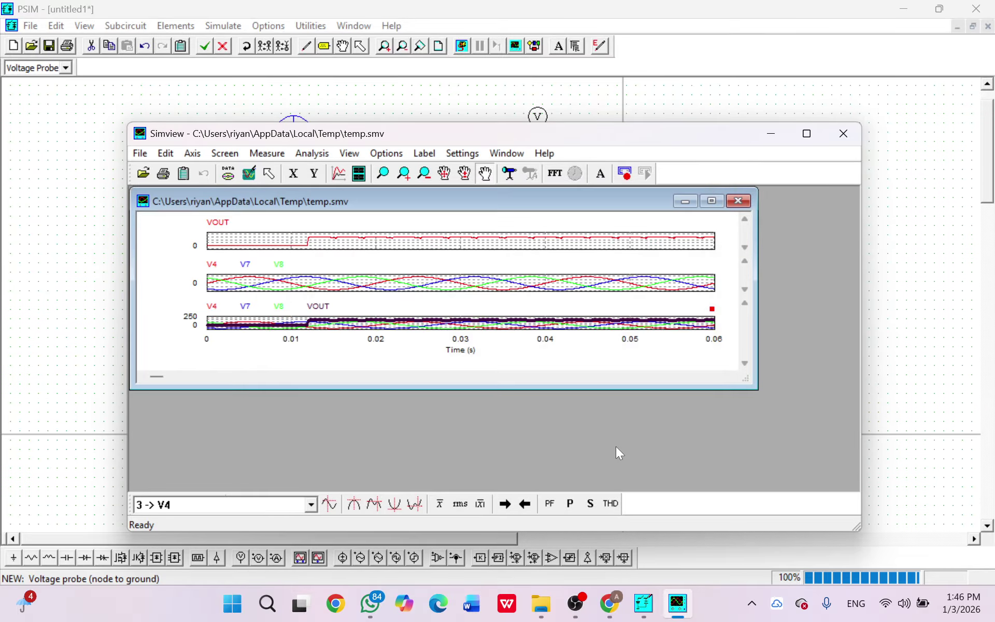
# Step: Maximize both the graph and the Simview window to show the three plots at full size
pyautogui.click(708, 200)
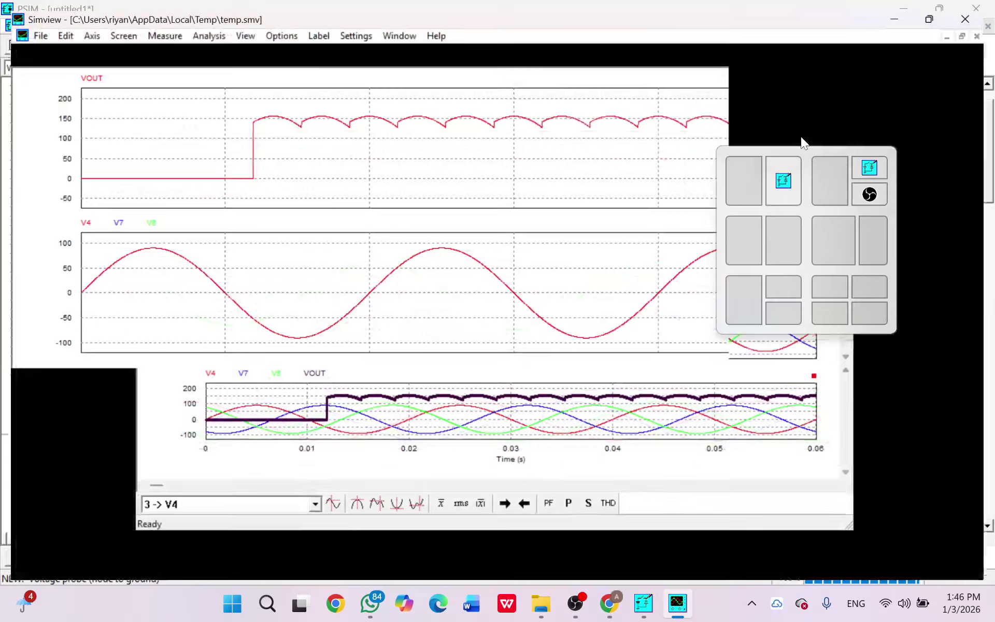
pyautogui.click(804, 135)
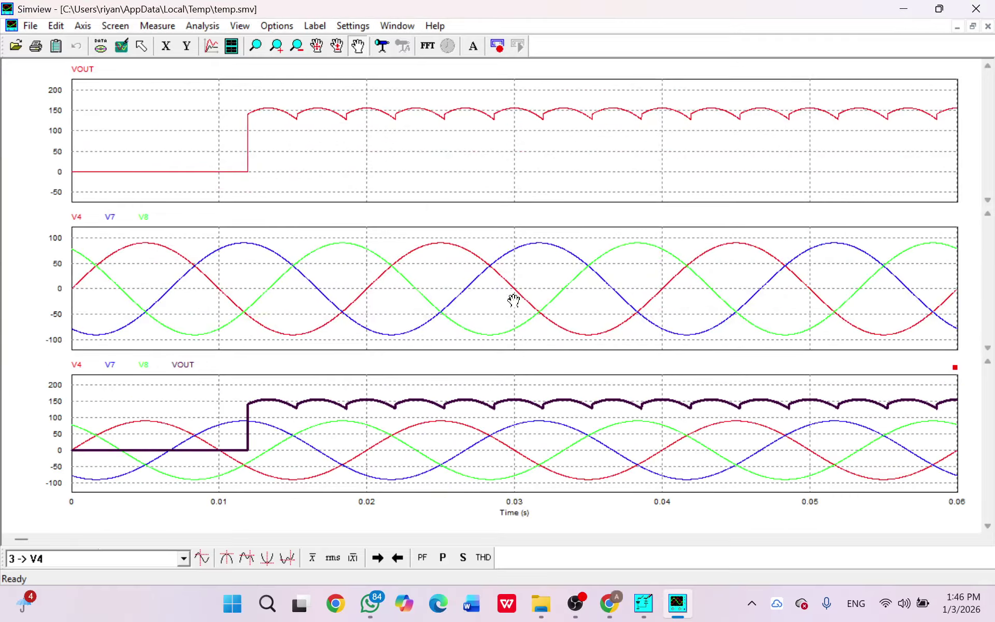